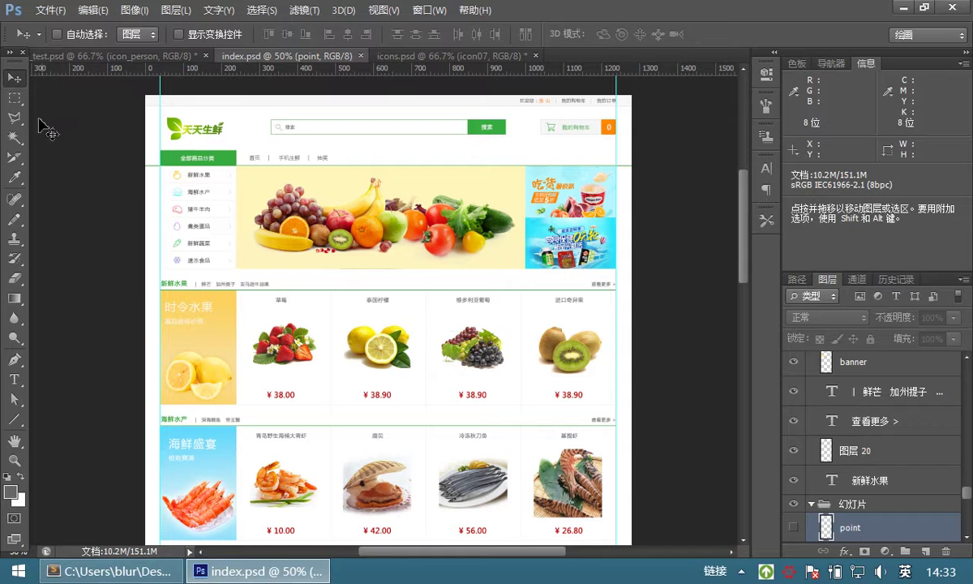
Activate the Slice tool to show the page's slices and enlarge the area around the logo slice in the page header.
{"action": "left_click", "coordinate": [14, 160]}
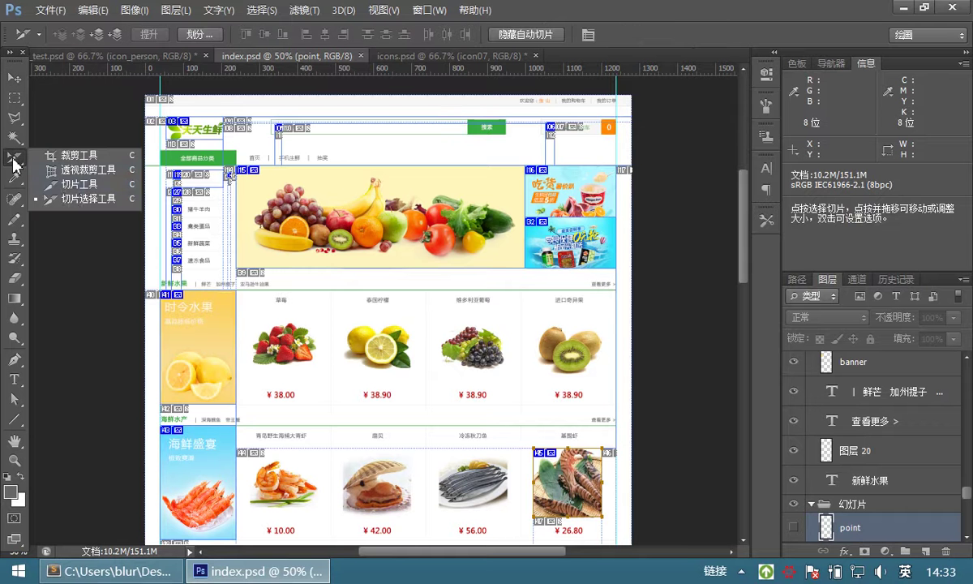
{"action": "left_click", "coordinate": [72, 186]}
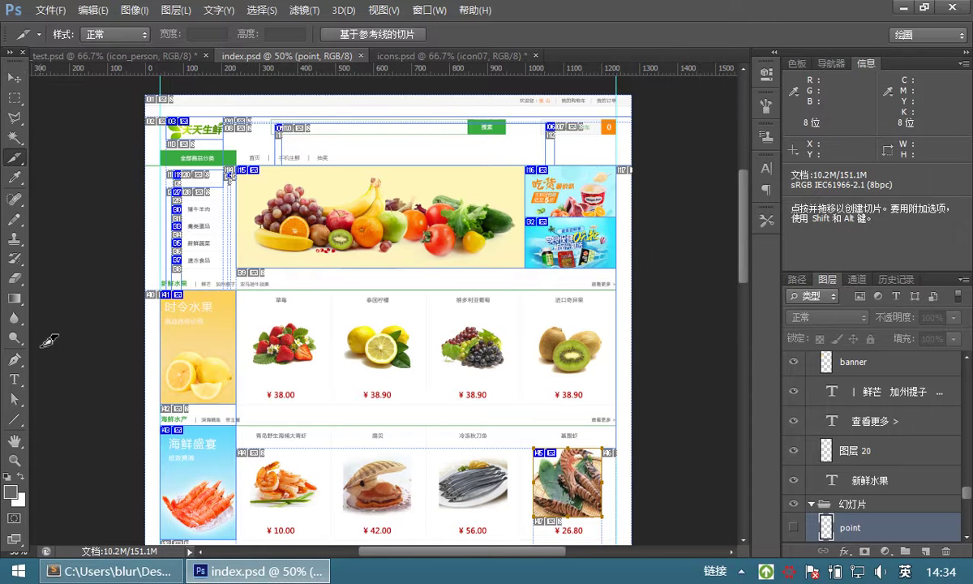
{"action": "left_click", "coordinate": [15, 460]}
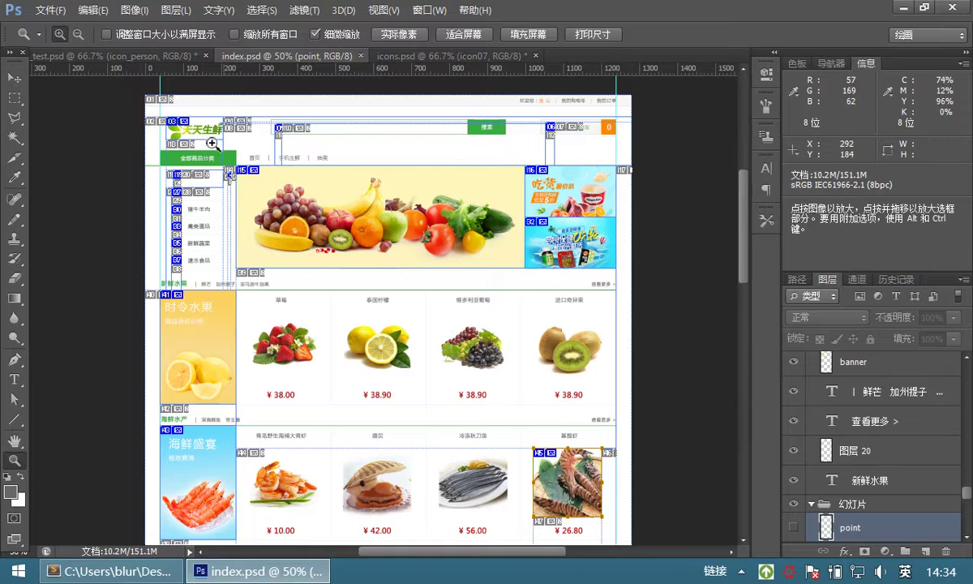
{"action": "left_click", "coordinate": [198, 121]}
{"action": "left_click", "coordinate": [220, 132]}
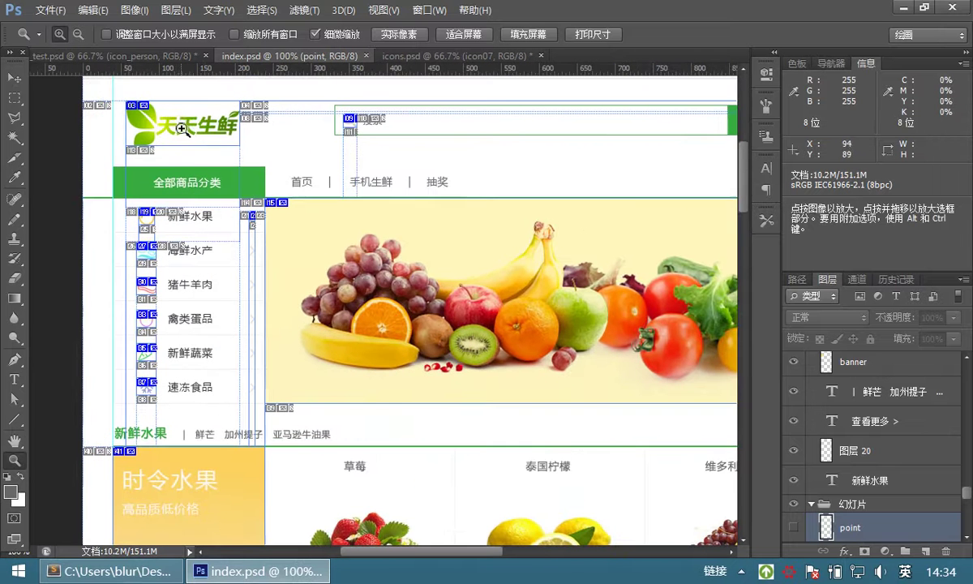
{"action": "left_click_drag", "start_coordinate": [195, 71], "coordinate": [219, 203]}
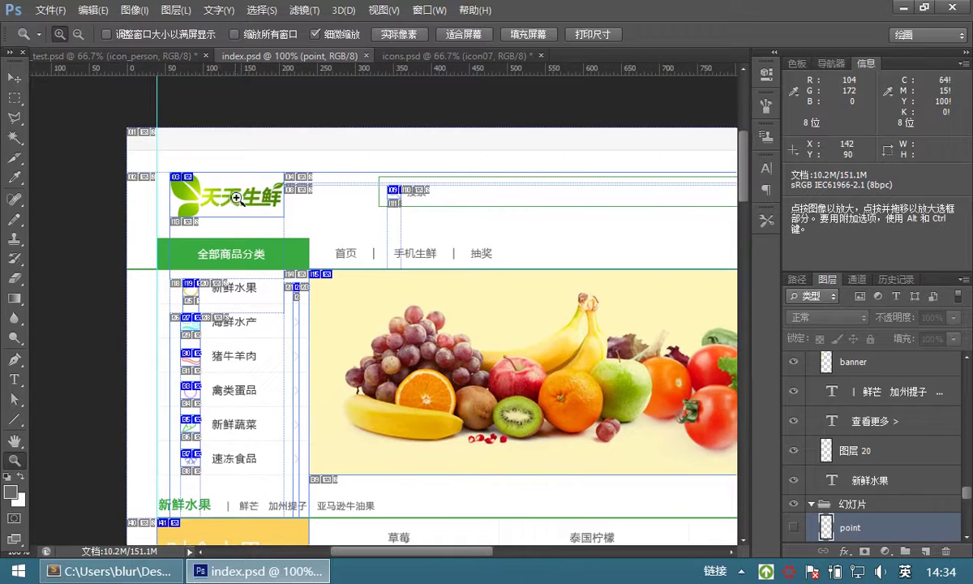
{"action": "left_click", "coordinate": [242, 195]}
{"action": "left_click", "coordinate": [245, 192]}
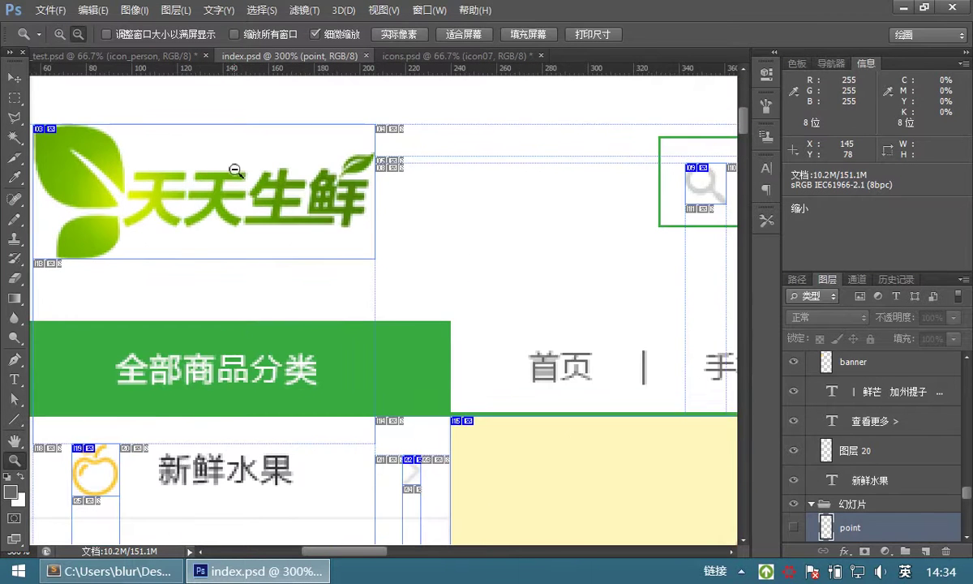
{"action": "left_click", "coordinate": [228, 167], "text": "alt"}
Select the white page background layer 图层 0 from the header area and hide it.
{"action": "key", "text": "v"}
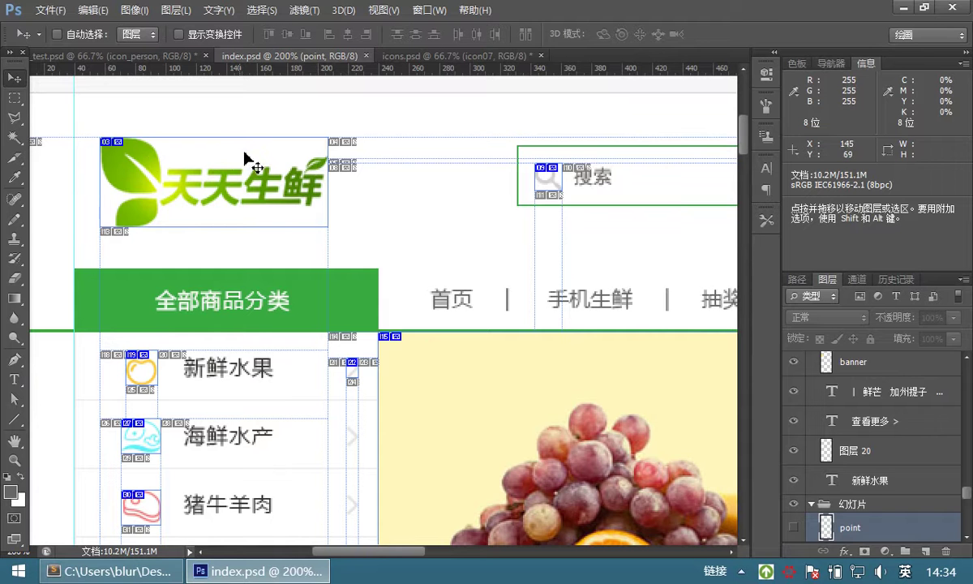
{"action": "left_click", "coordinate": [198, 136], "text": "ctrl"}
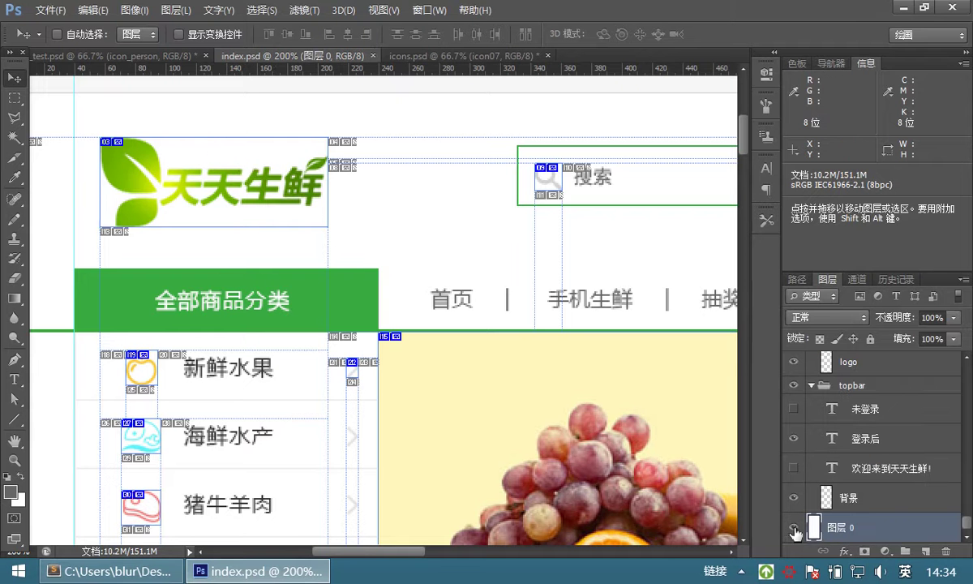
{"action": "left_click", "coordinate": [794, 531]}
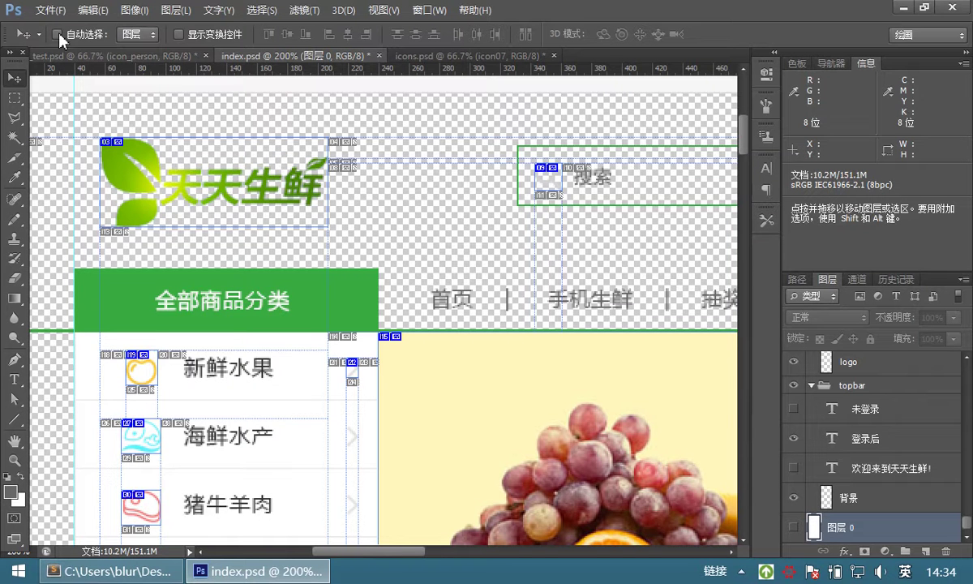
Preview the logo slice in Save for Web with the PNG-24 format.
{"action": "left_click", "coordinate": [51, 10]}
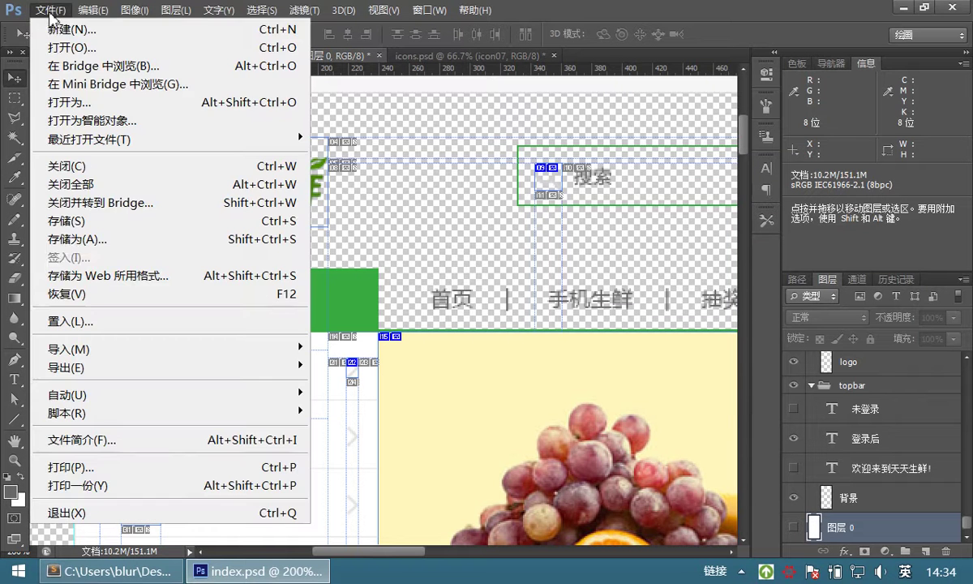
{"action": "left_click", "coordinate": [96, 279]}
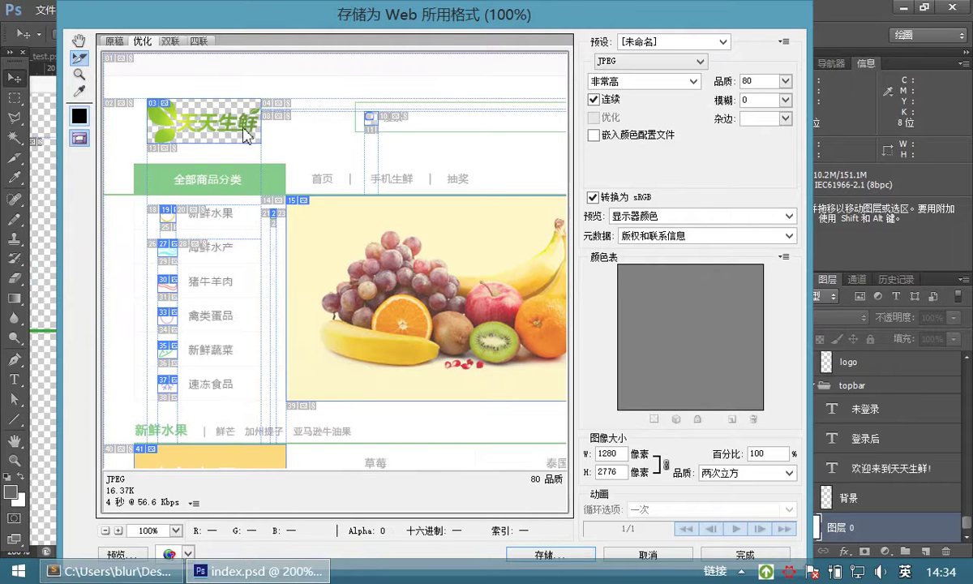
{"action": "left_click", "coordinate": [202, 124]}
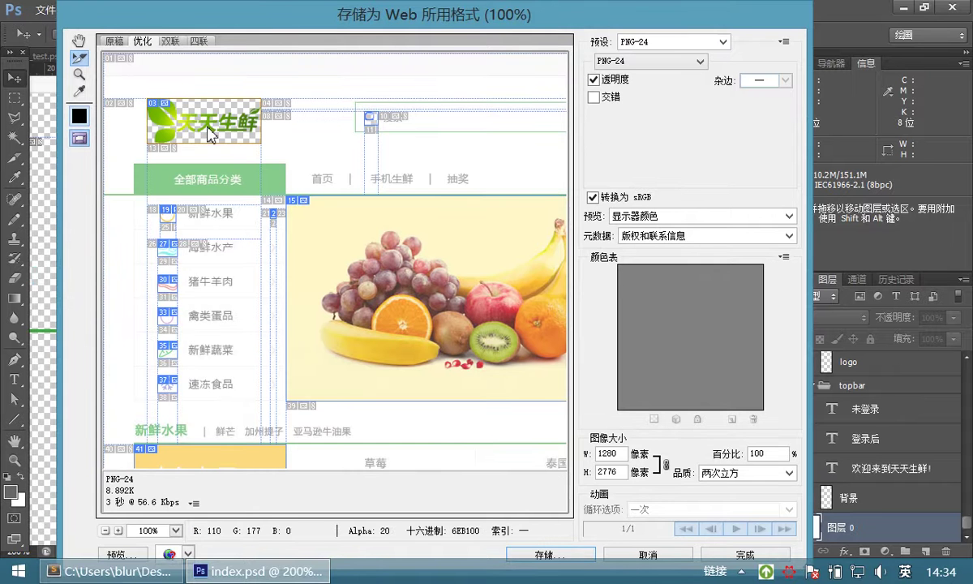
{"action": "left_click", "coordinate": [685, 61]}
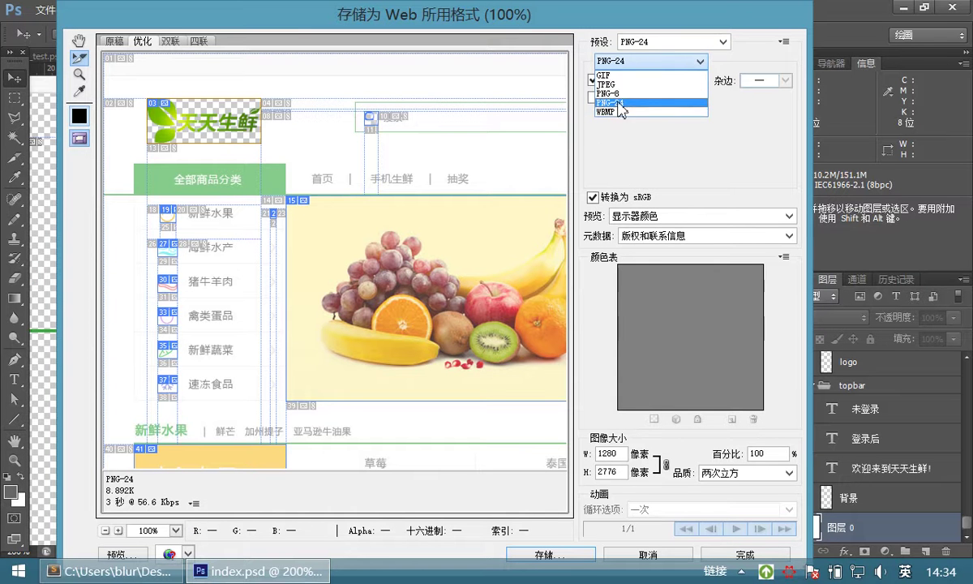
{"action": "left_click", "coordinate": [617, 103]}
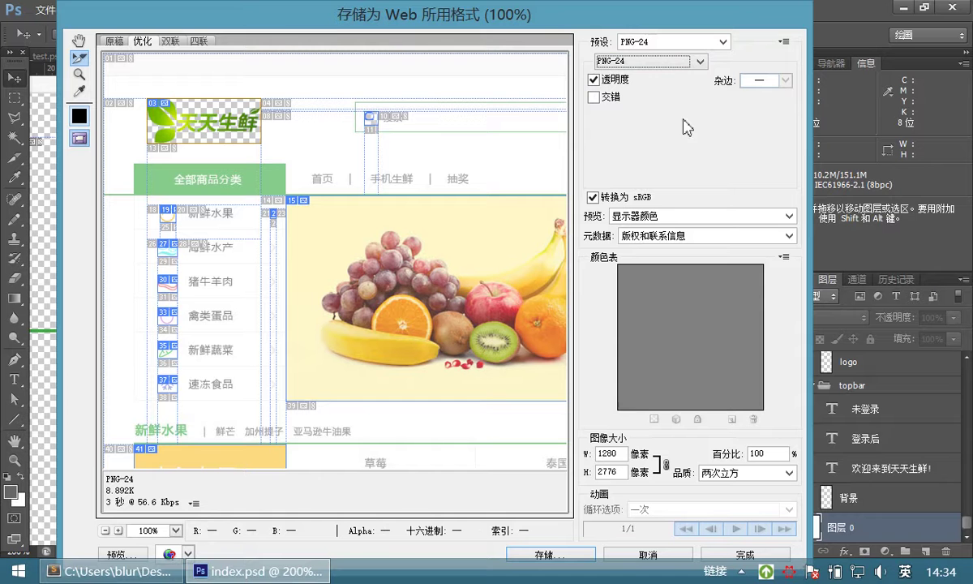
Preview the logo slice in JPEG format for comparison, and cancel the web export.
{"action": "left_click", "coordinate": [628, 63]}
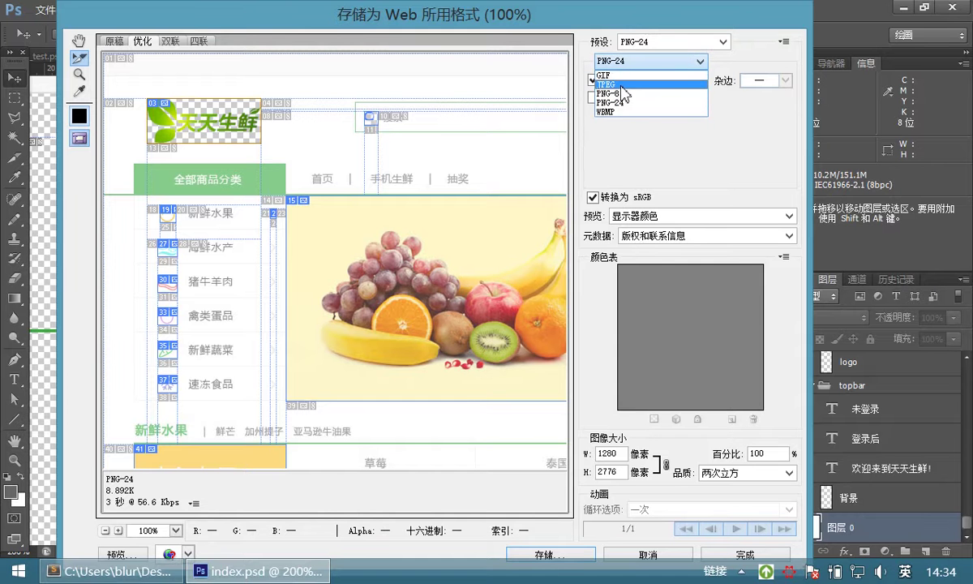
{"action": "left_click", "coordinate": [624, 84]}
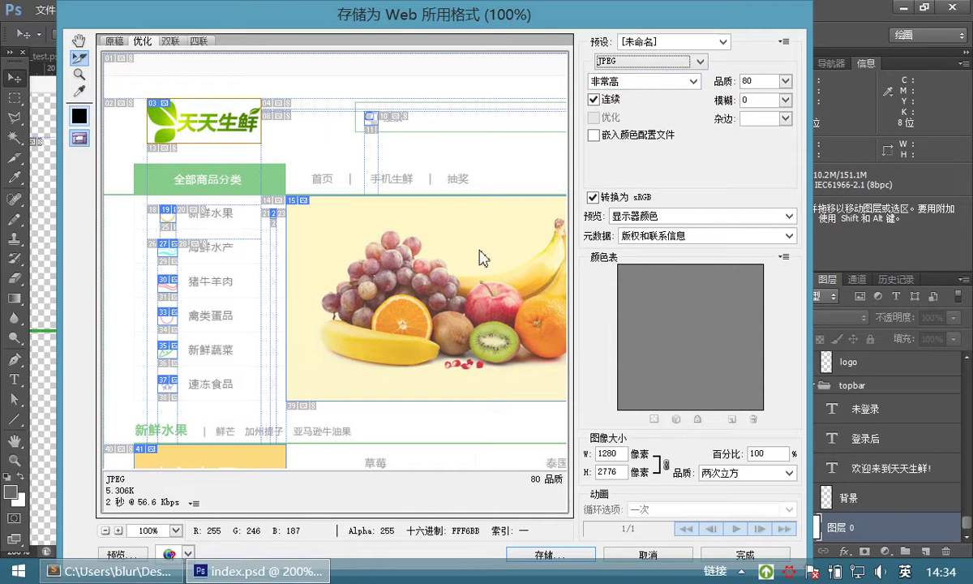
{"action": "left_click", "coordinate": [637, 558], "text": "alt"}
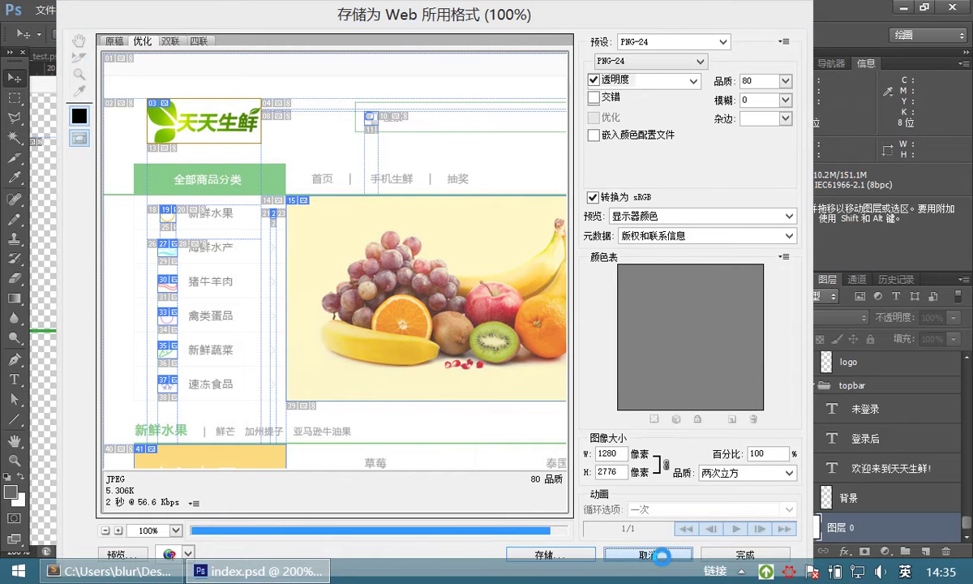
{"action": "left_click", "coordinate": [645, 555]}
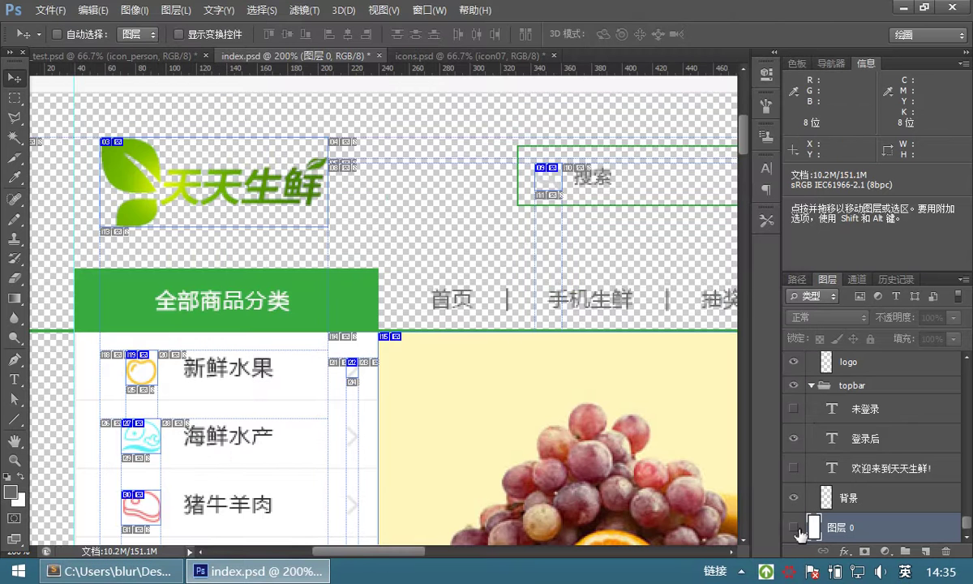
Show the background layer 图层 0 again, preview the logo slice as PNG-24 in Save for Web, and cancel the export.
{"action": "left_click", "coordinate": [795, 528]}
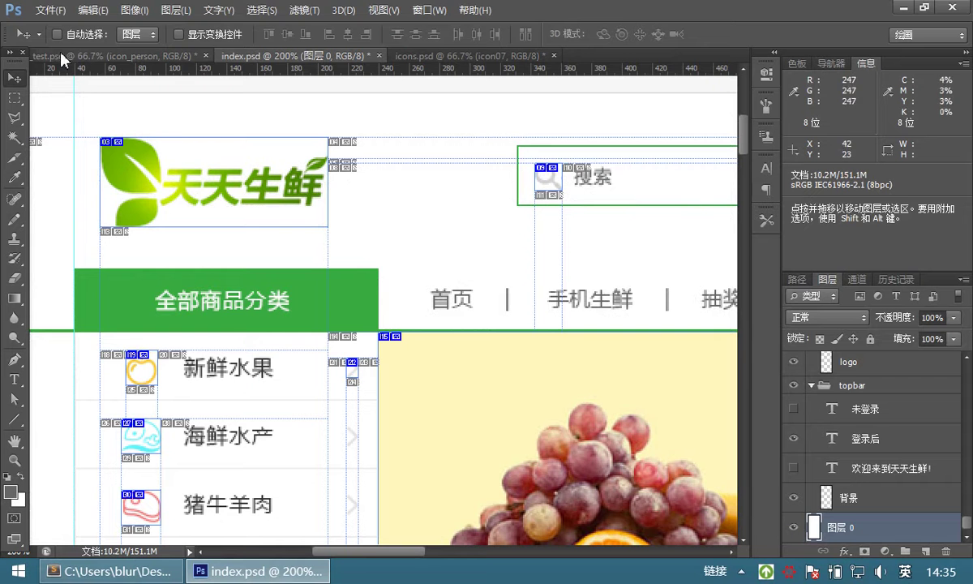
{"action": "left_click", "coordinate": [51, 10]}
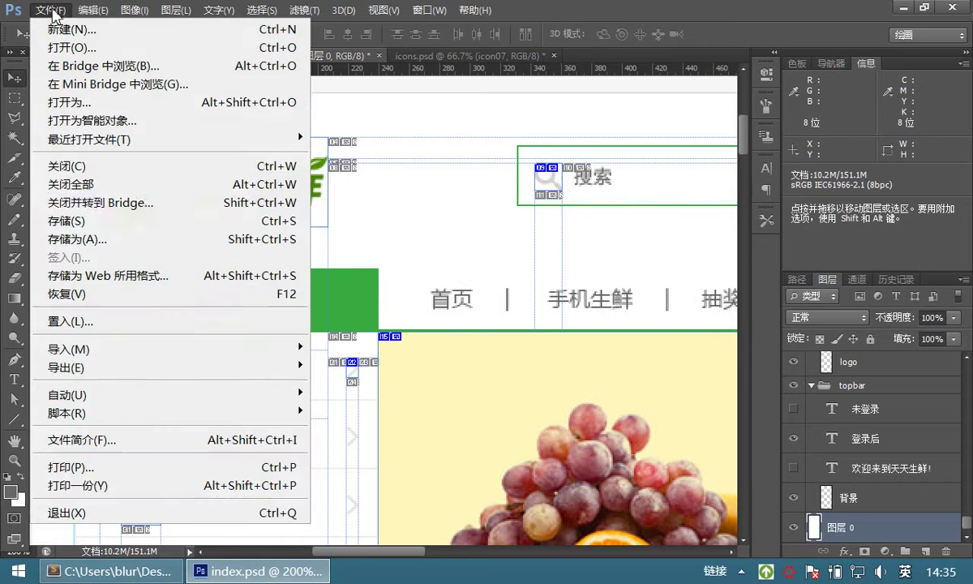
{"action": "left_click", "coordinate": [102, 277]}
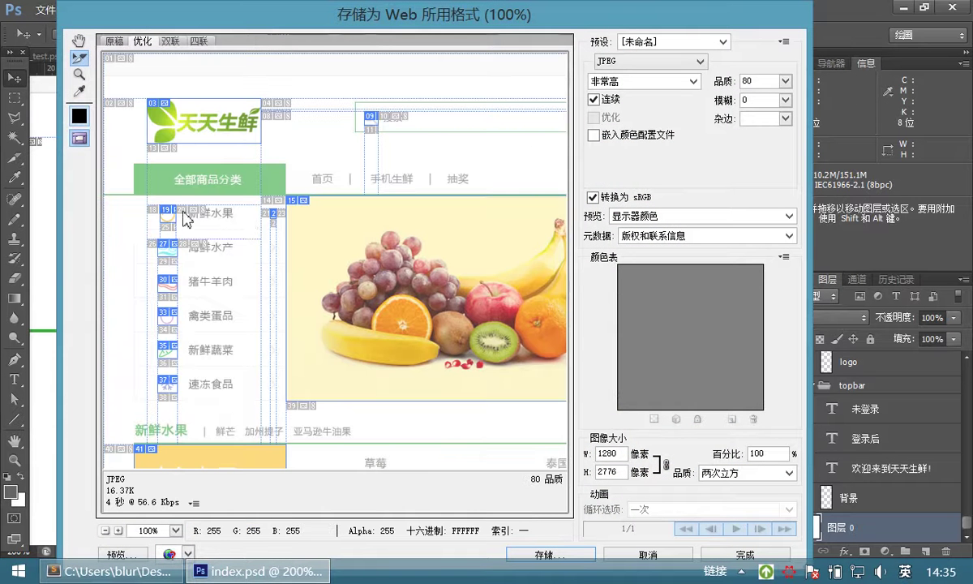
{"action": "left_click", "coordinate": [208, 116]}
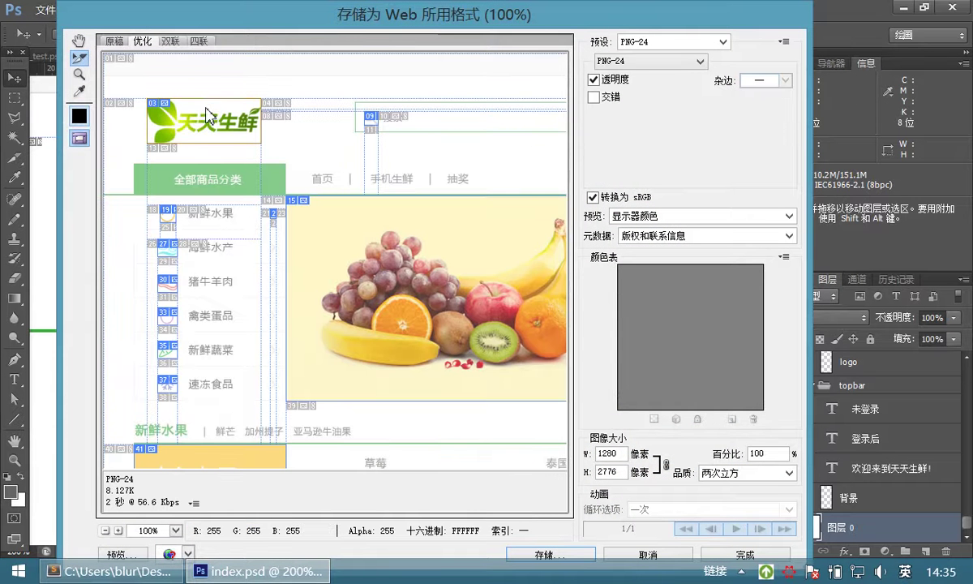
{"action": "left_click", "coordinate": [602, 61]}
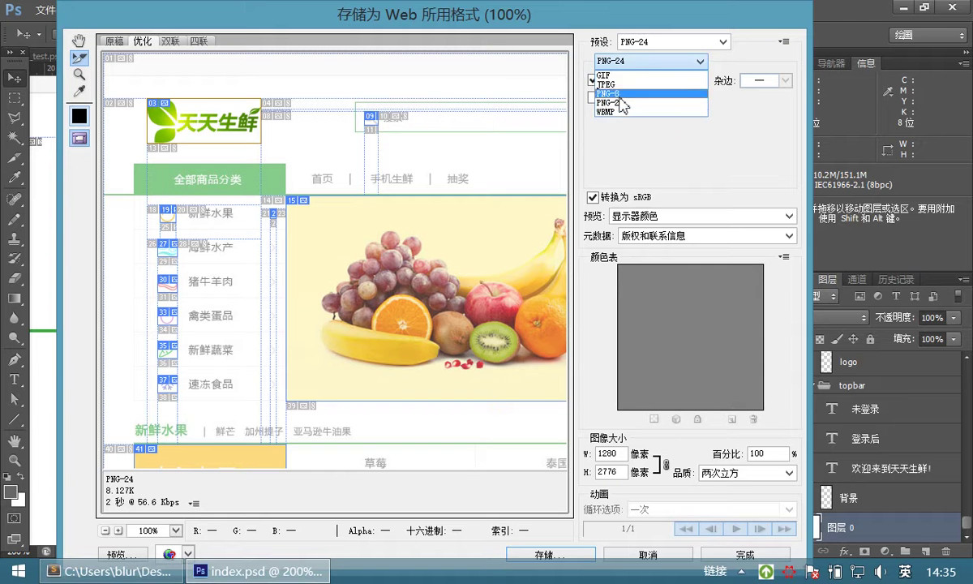
{"action": "left_click", "coordinate": [612, 103]}
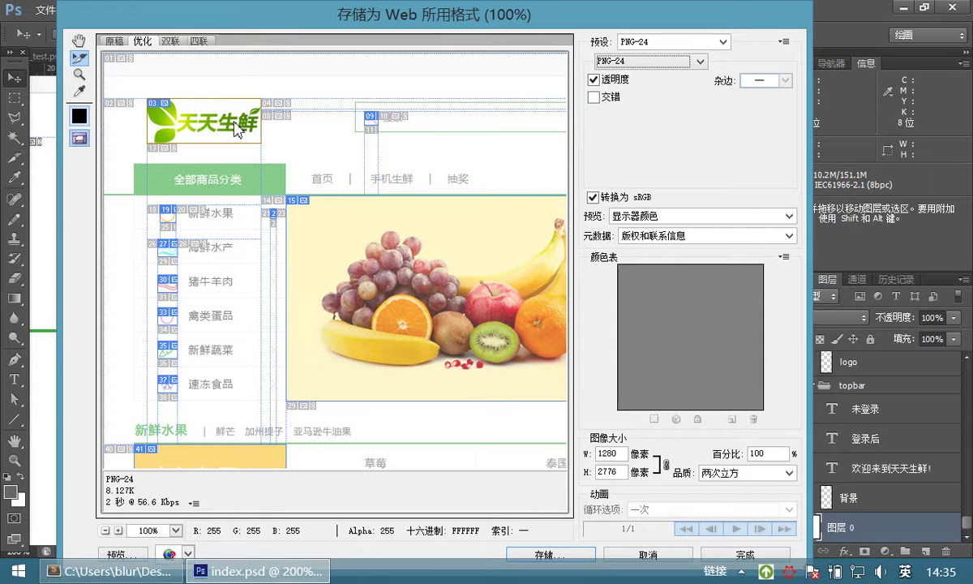
{"action": "left_click", "coordinate": [630, 68]}
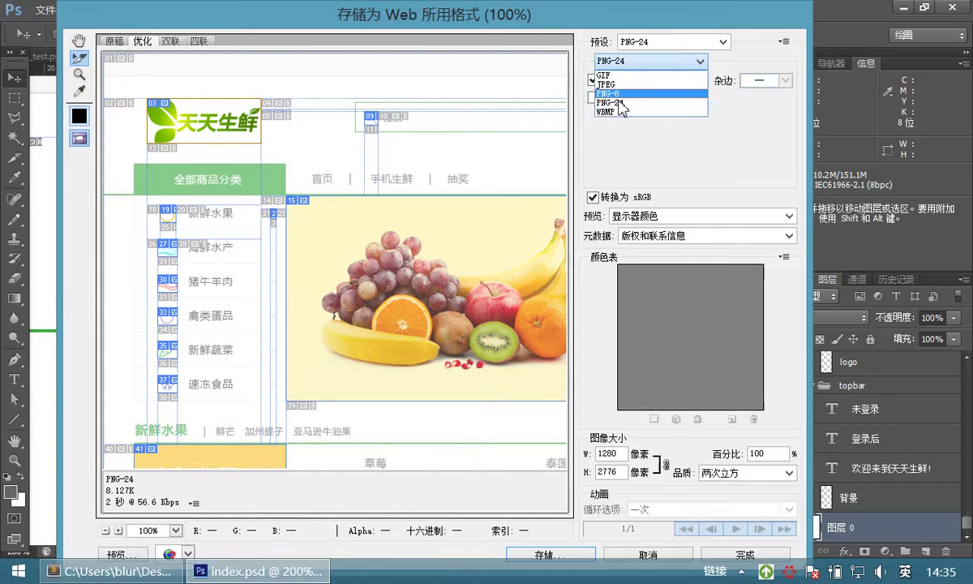
{"action": "left_click", "coordinate": [621, 106]}
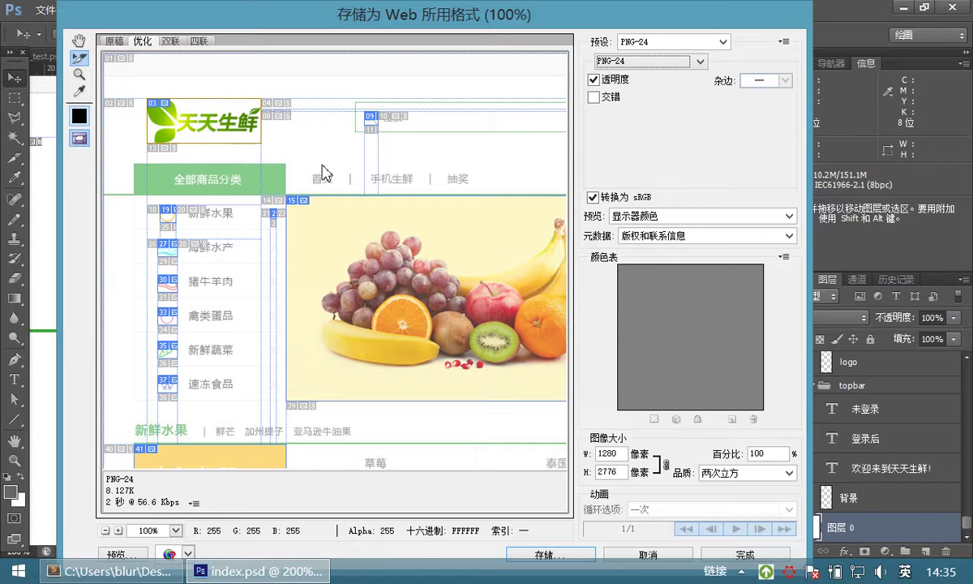
{"action": "left_click", "coordinate": [644, 556]}
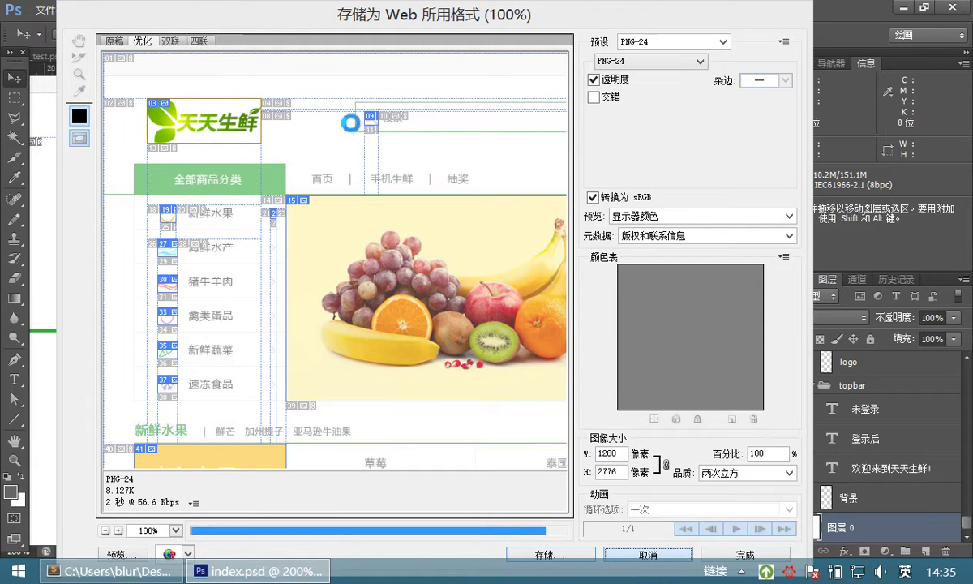
{"action": "key", "text": "Escape"}
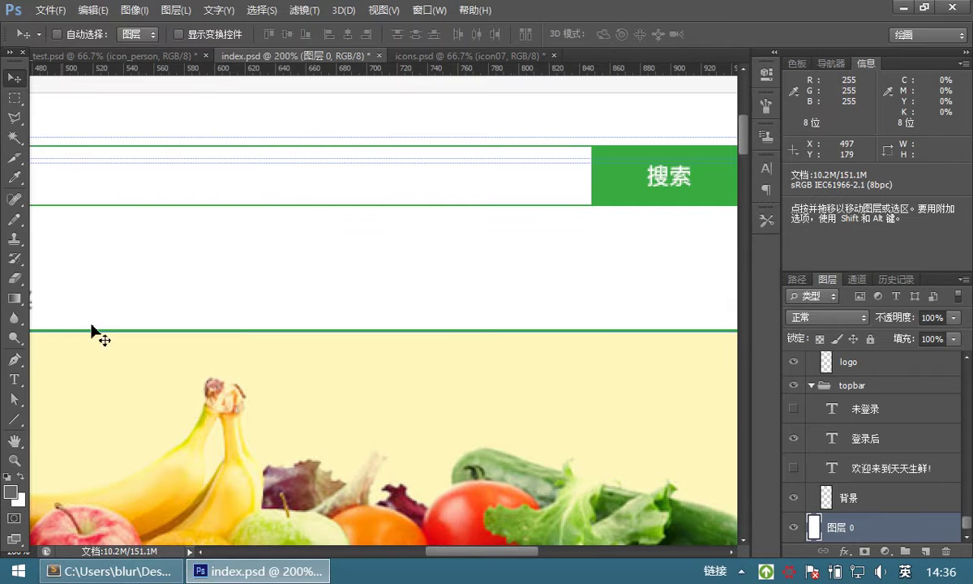
Select the layer that holds the fruit and vegetable banner image at 100% zoom.
{"action": "double_click", "coordinate": [14, 460]}
{"action": "left_click_drag", "start_coordinate": [302, 215], "coordinate": [337, 174]}
{"action": "scroll", "coordinate": [348, 202], "scroll_direction": "down", "scroll_amount": 3}
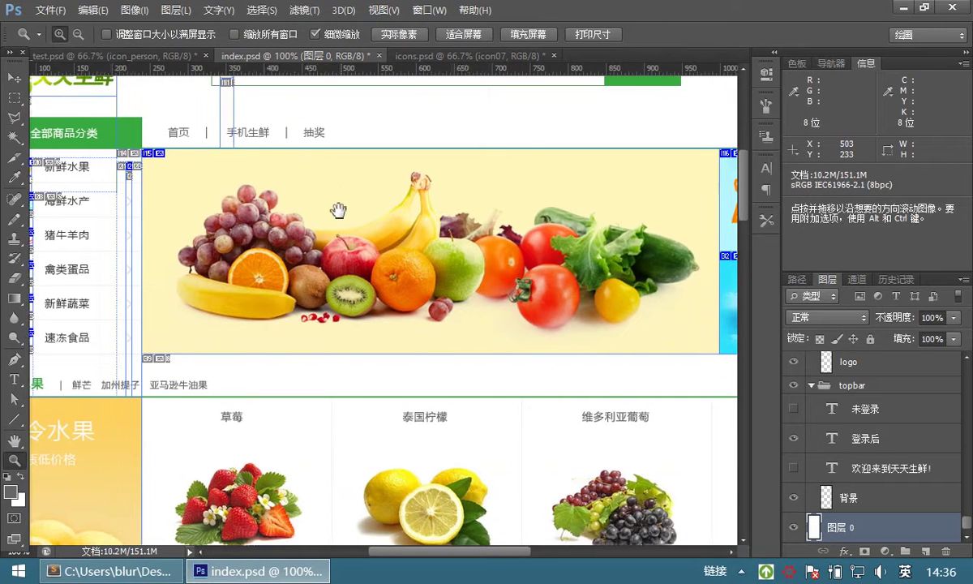
{"action": "key", "text": "ctrl+r"}
{"action": "left_click_drag", "start_coordinate": [342, 193], "coordinate": [326, 196]}
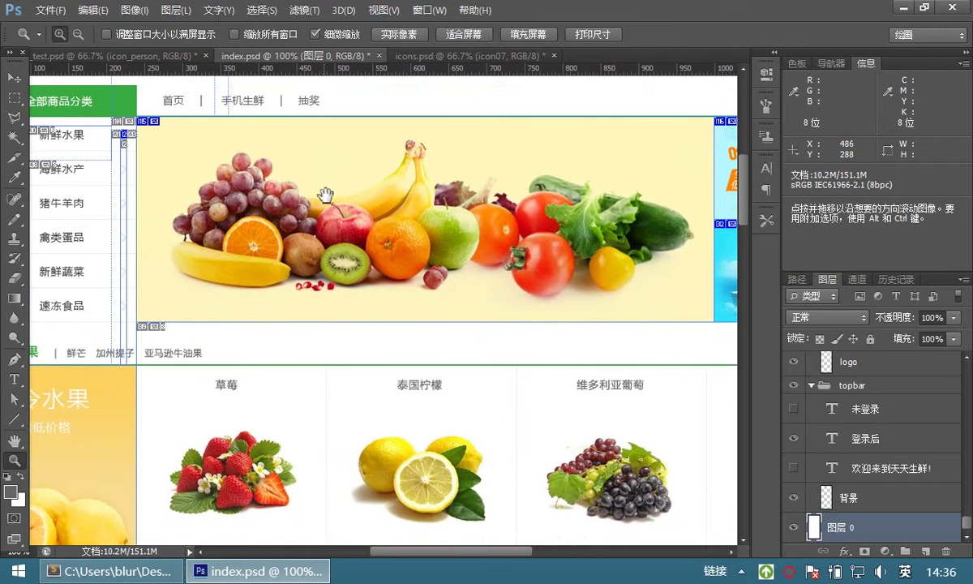
{"action": "left_click", "coordinate": [14, 77]}
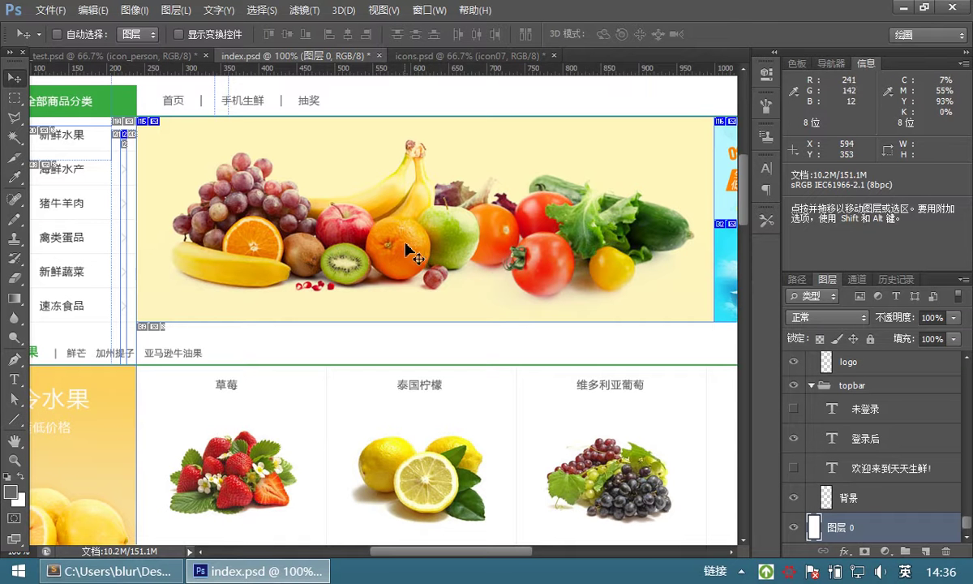
{"action": "left_click", "coordinate": [361, 215], "text": "ctrl"}
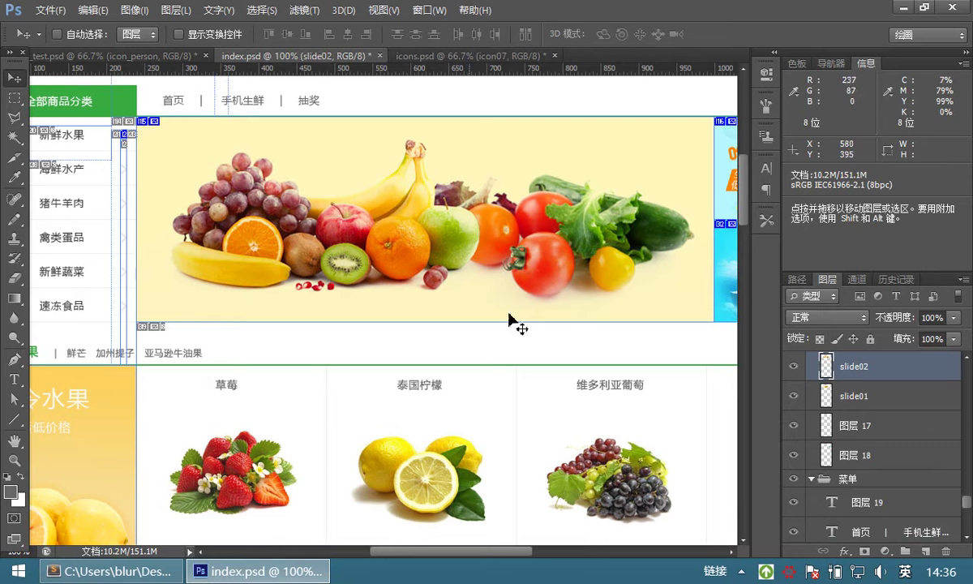
Make the hidden slide03 layer in the slideshow group visible.
{"action": "left_click_drag", "start_coordinate": [967, 507], "coordinate": [968, 507]}
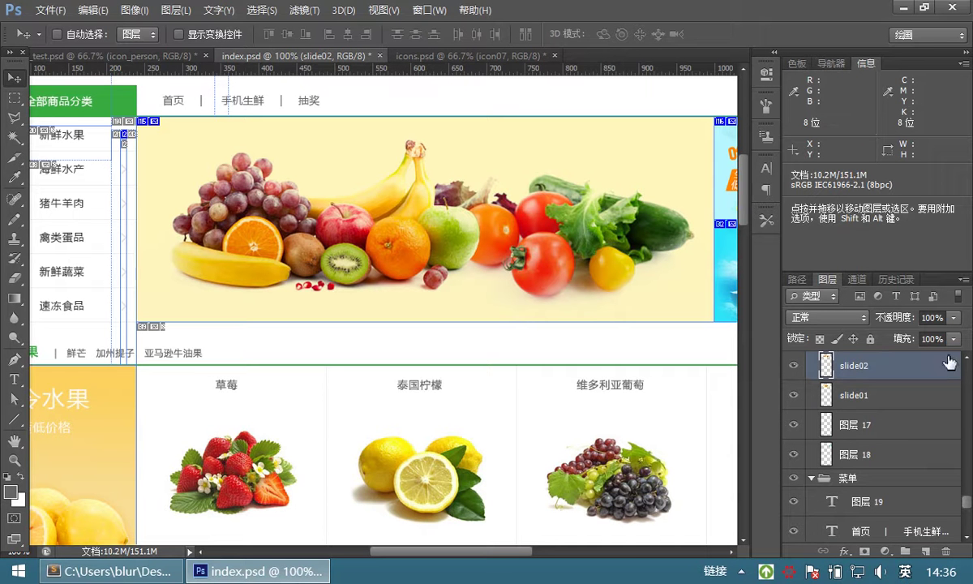
{"action": "scroll", "coordinate": [970, 362], "scroll_direction": "up", "scroll_amount": 4}
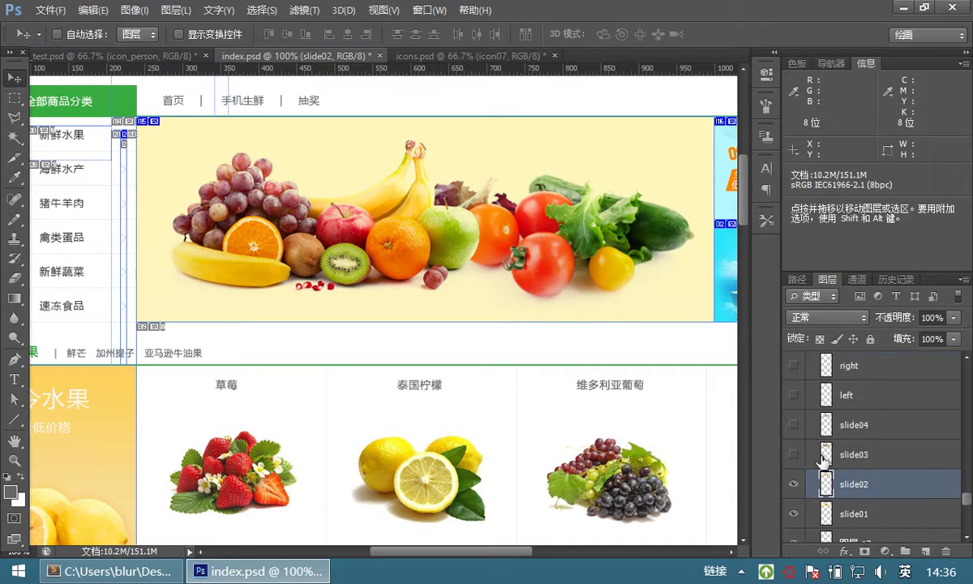
{"action": "left_click", "coordinate": [794, 455]}
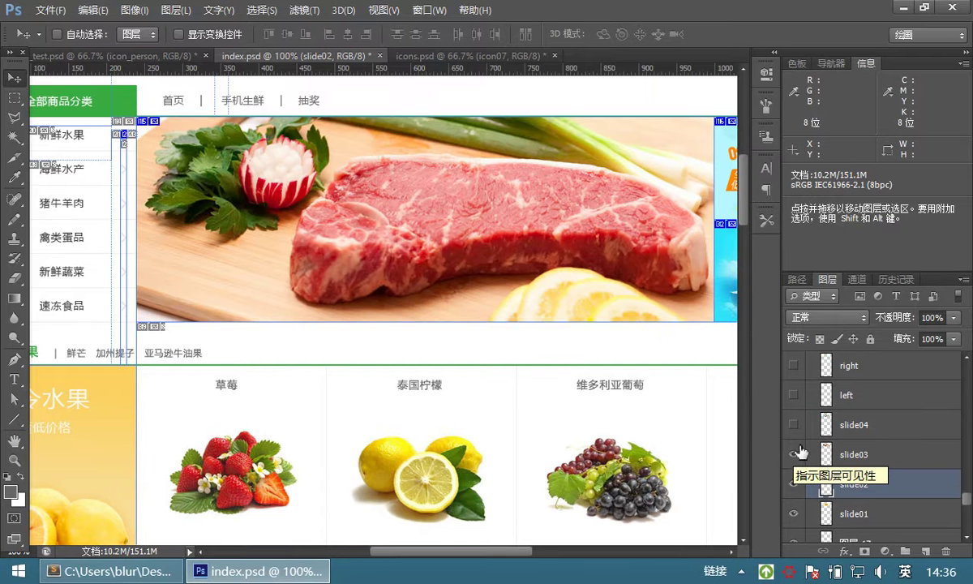
Make the hidden slide04, left, right and point layers in the 幻灯片 group visible.
{"action": "left_click", "coordinate": [795, 426]}
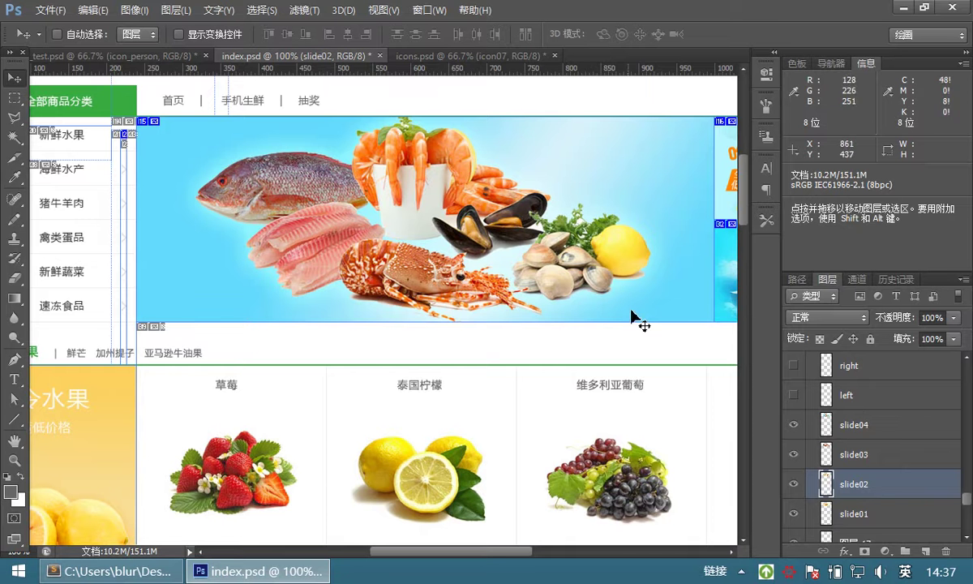
{"action": "scroll", "coordinate": [845, 405], "scroll_direction": "up", "scroll_amount": 1}
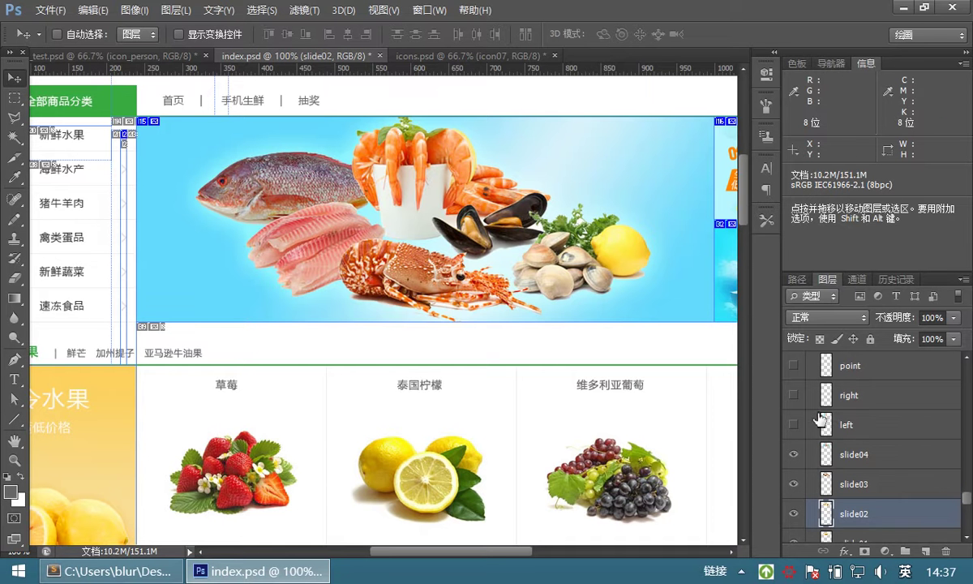
{"action": "scroll", "coordinate": [853, 432], "scroll_direction": "up", "scroll_amount": 1}
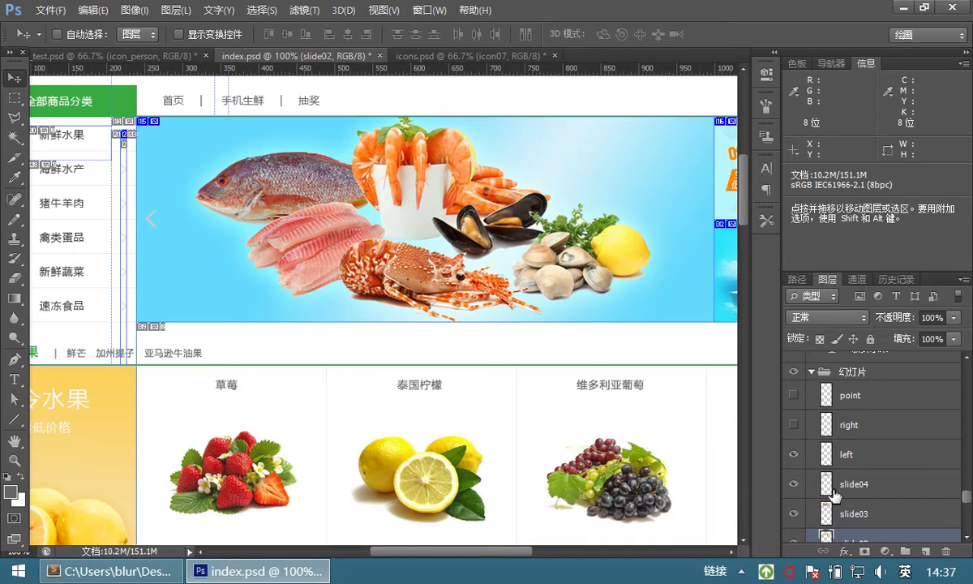
{"action": "left_click", "coordinate": [794, 427]}
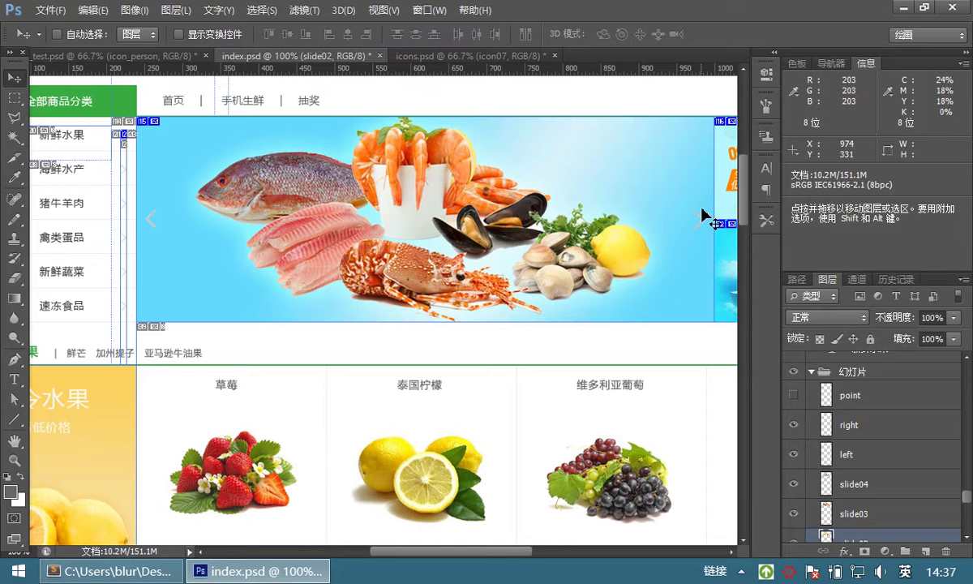
{"action": "left_click", "coordinate": [795, 395]}
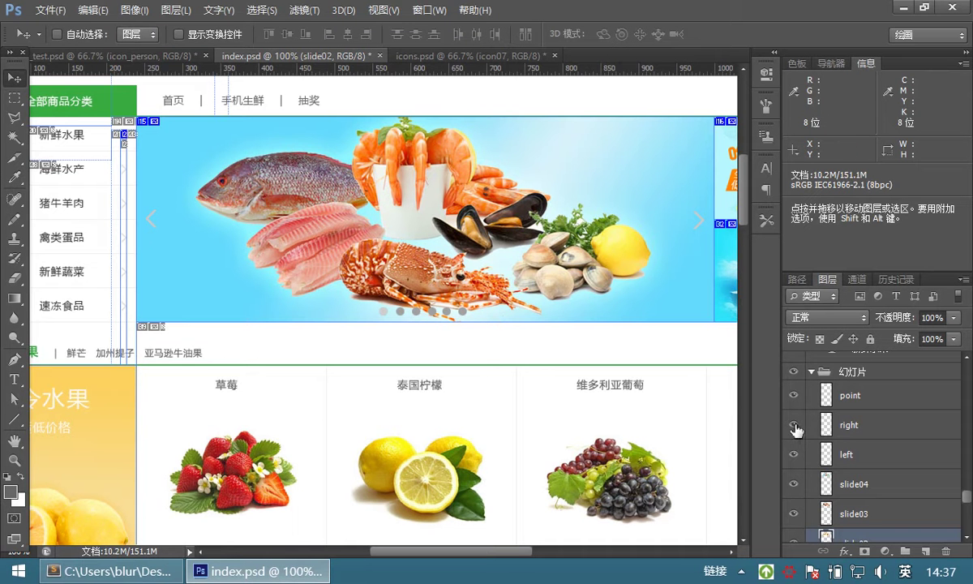
Hide the slide04, slide03 and slide02 layers so only the slide01 mango banner shows behind the arrows and dots.
{"action": "left_click", "coordinate": [794, 512]}
{"action": "scroll", "coordinate": [802, 519], "scroll_direction": "down", "scroll_amount": 1}
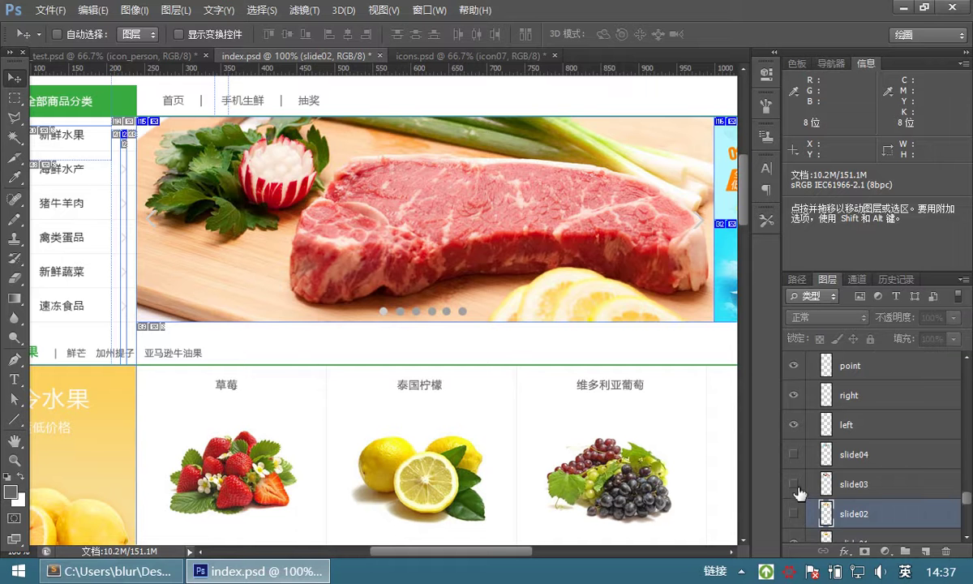
{"action": "scroll", "coordinate": [811, 446], "scroll_direction": "down", "scroll_amount": 1}
{"action": "scroll", "coordinate": [811, 447], "scroll_direction": "down", "scroll_amount": 1}
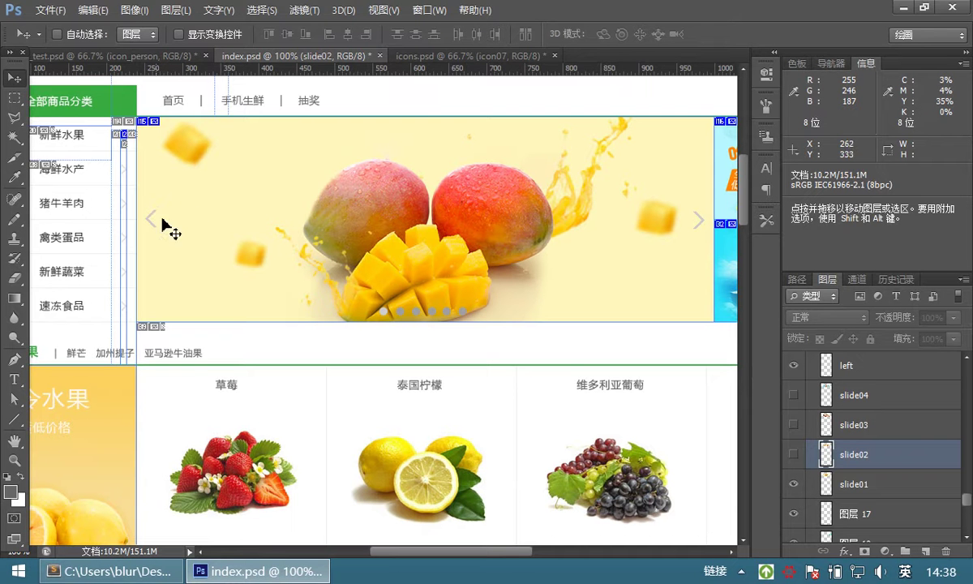
Switch to the icons.psd document and show its background layer 图层 1.
{"action": "left_click", "coordinate": [439, 57]}
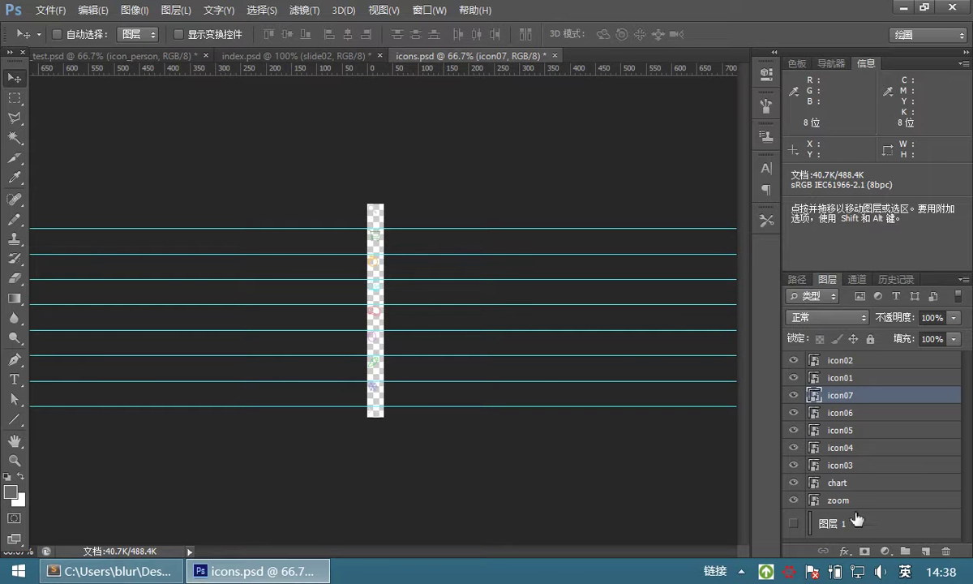
{"action": "left_click", "coordinate": [794, 524]}
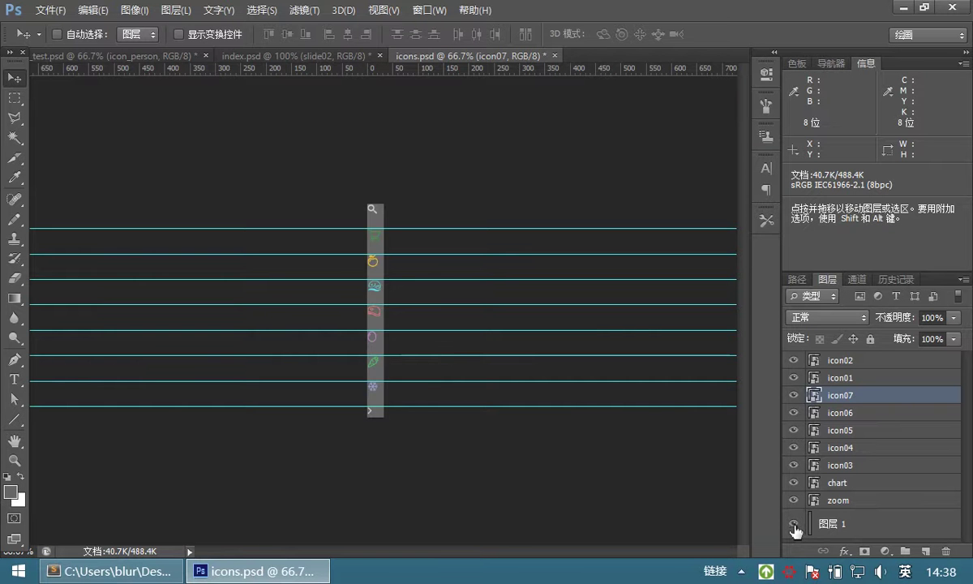
Examine the icons and their guide spacing along the whole vertical sprite strip at 200% zoom.
{"action": "left_click", "coordinate": [16, 461]}
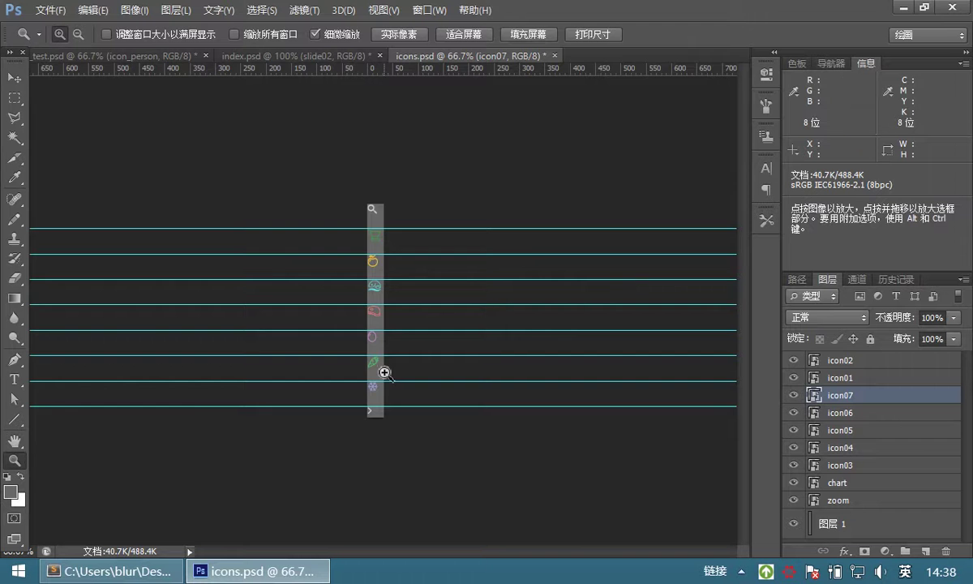
{"action": "left_click", "coordinate": [383, 371]}
{"action": "left_click", "coordinate": [385, 369]}
{"action": "scroll", "coordinate": [388, 185], "scroll_direction": "up", "scroll_amount": 6}
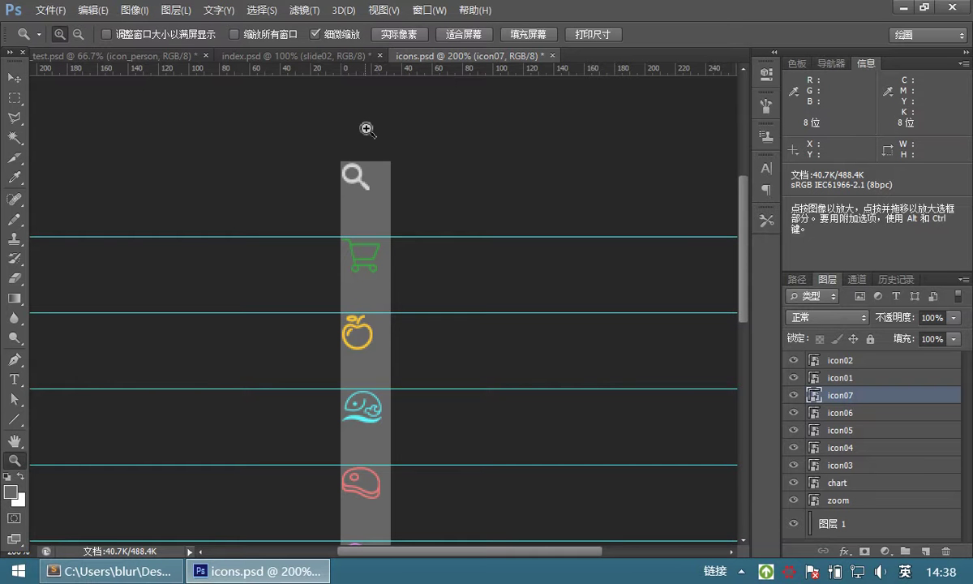
{"action": "scroll", "coordinate": [361, 195], "scroll_direction": "down", "scroll_amount": 5}
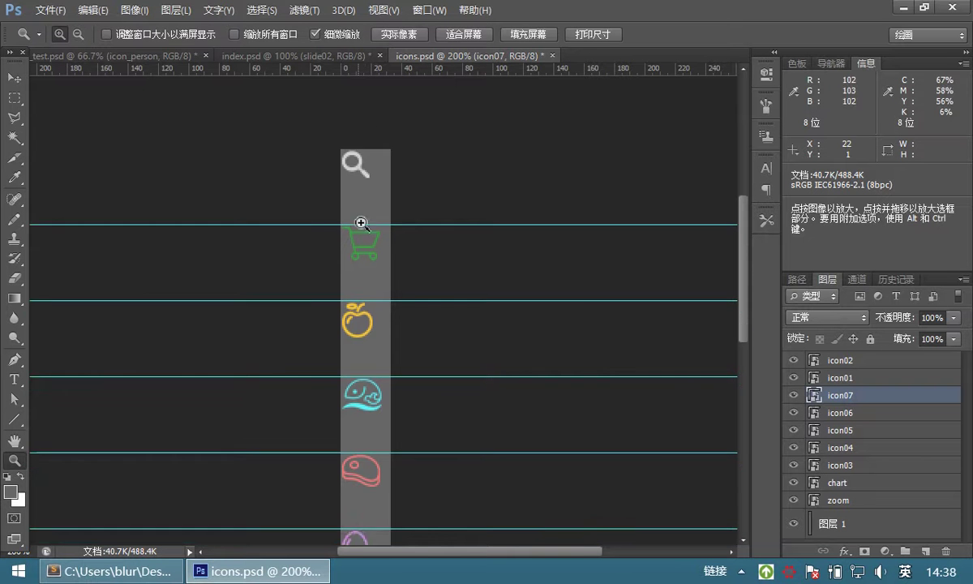
{"action": "scroll", "coordinate": [371, 372], "scroll_direction": "down", "scroll_amount": 4}
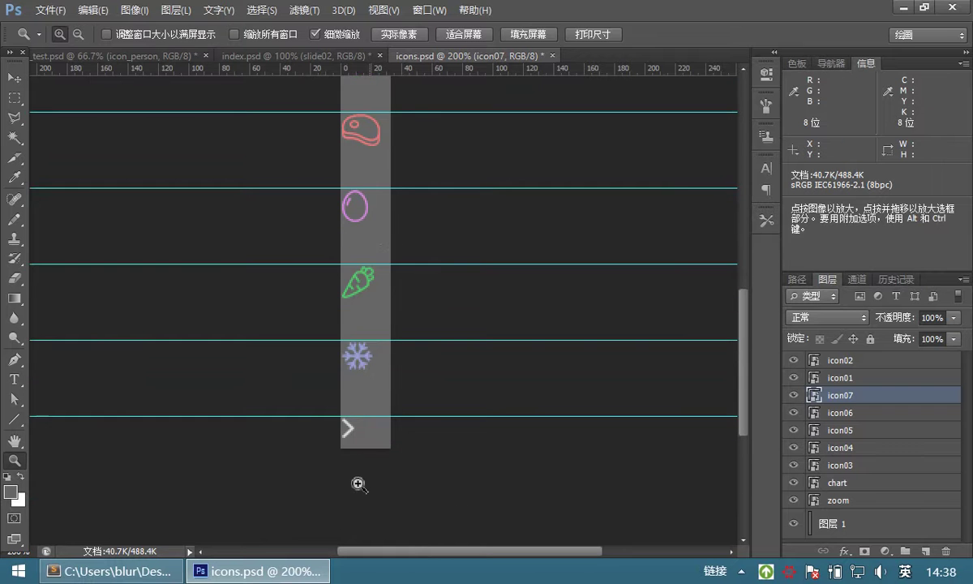
{"action": "scroll", "coordinate": [330, 135], "scroll_direction": "up", "scroll_amount": 7}
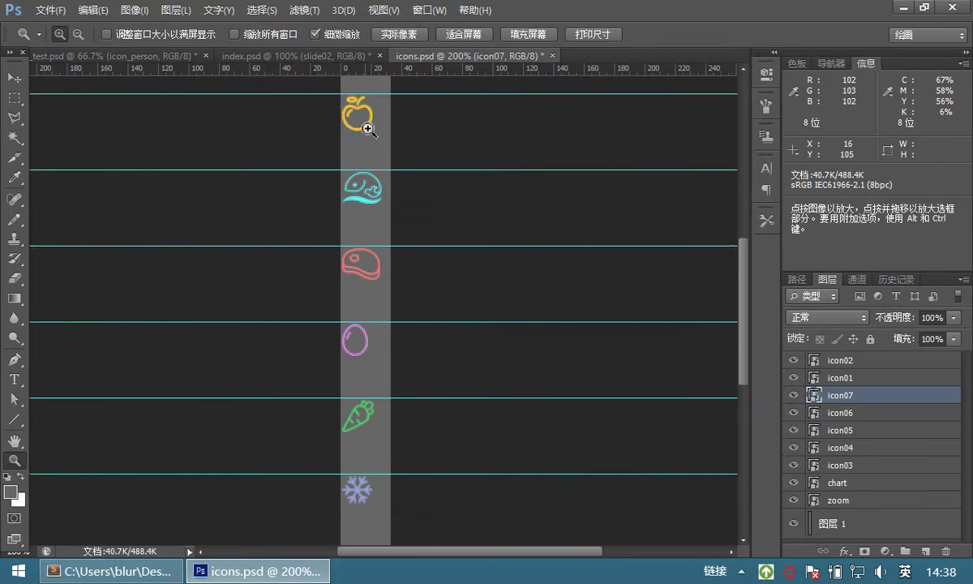
{"action": "scroll", "coordinate": [373, 131], "scroll_direction": "up", "scroll_amount": 3}
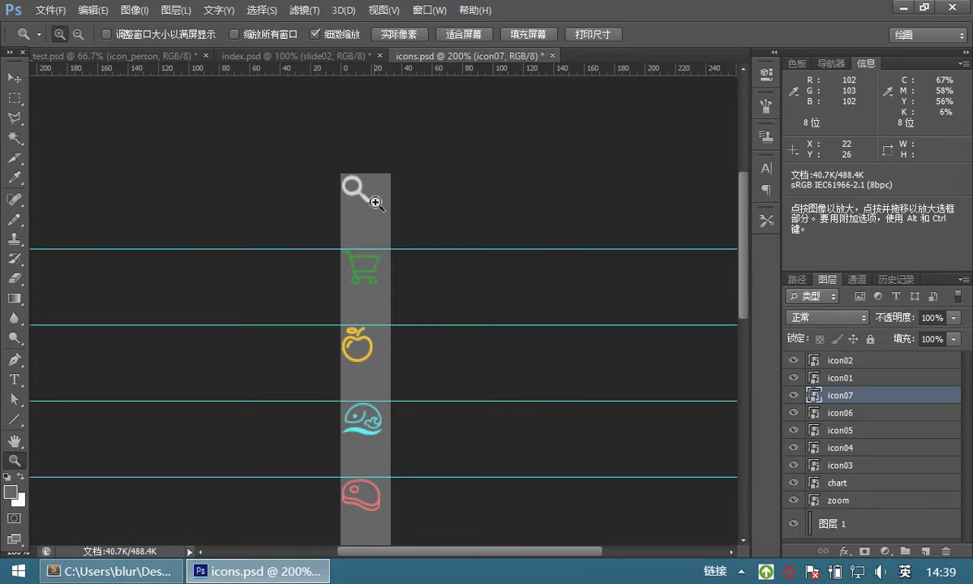
{"action": "scroll", "coordinate": [367, 319], "scroll_direction": "down", "scroll_amount": 5}
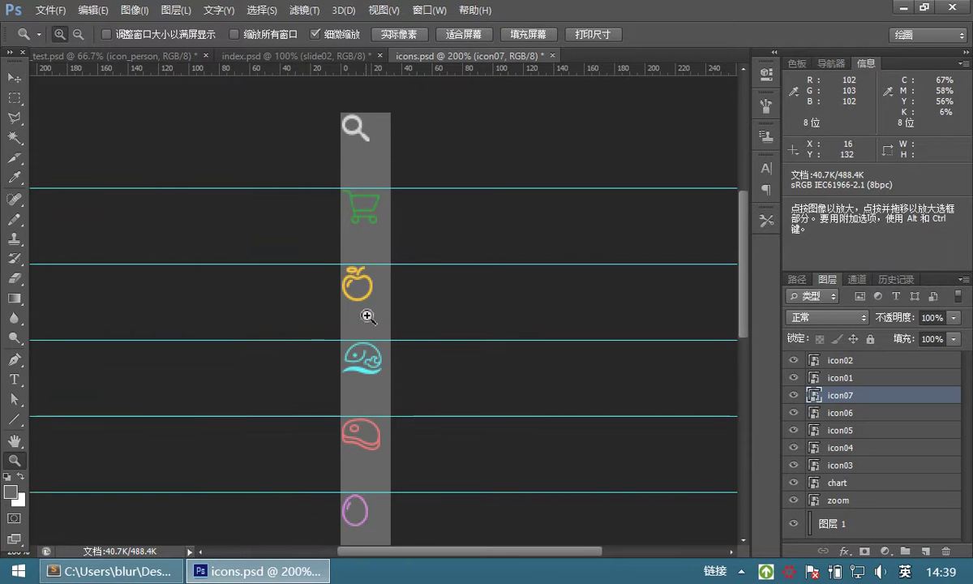
{"action": "scroll", "coordinate": [365, 395], "scroll_direction": "down", "scroll_amount": 1}
{"action": "scroll", "coordinate": [377, 348], "scroll_direction": "up", "scroll_amount": 4}
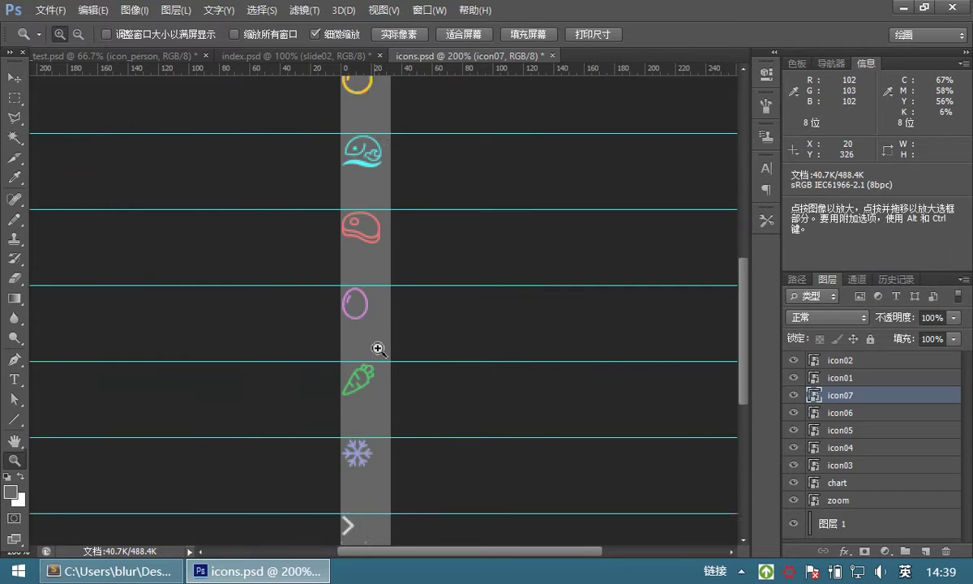
{"action": "scroll", "coordinate": [358, 159], "scroll_direction": "up", "scroll_amount": 1}
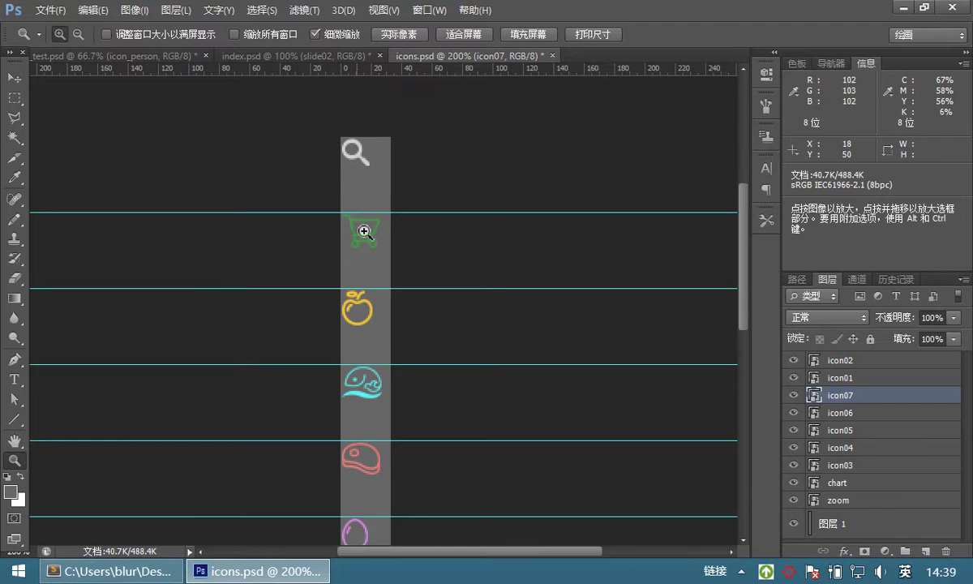
{"action": "scroll", "coordinate": [375, 243], "scroll_direction": "down", "scroll_amount": 8}
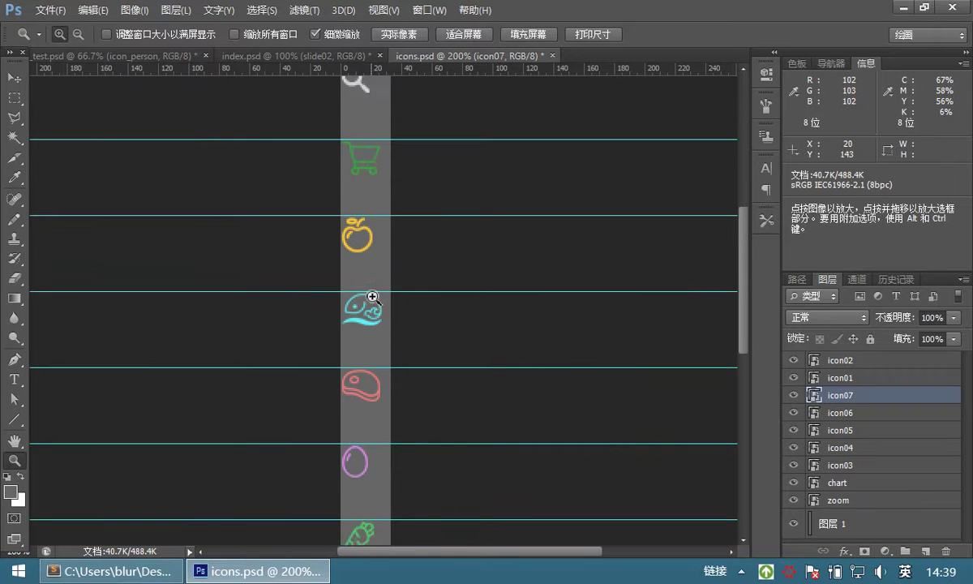
{"action": "scroll", "coordinate": [381, 376], "scroll_direction": "down", "scroll_amount": 2}
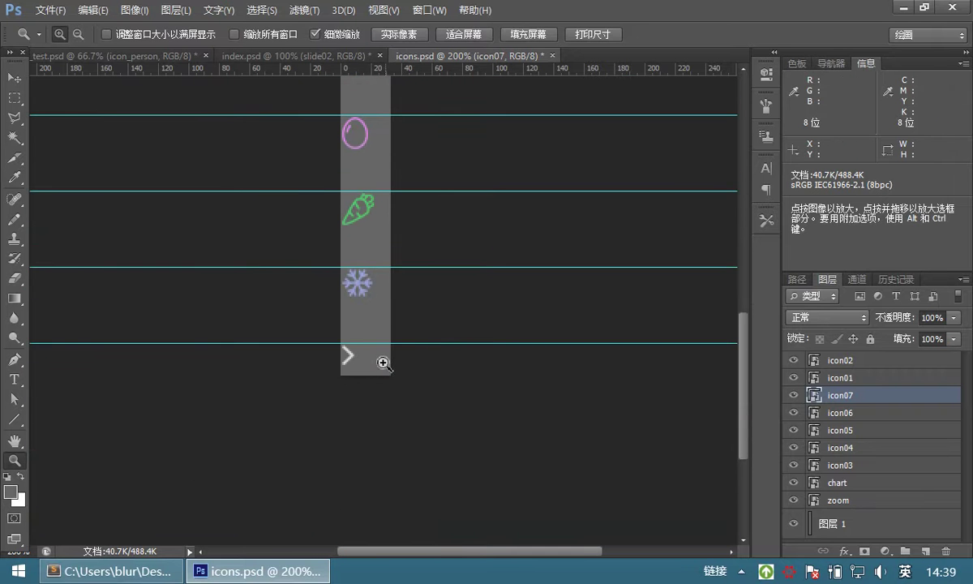
{"action": "scroll", "coordinate": [385, 363], "scroll_direction": "up", "scroll_amount": 1}
{"action": "scroll", "coordinate": [386, 359], "scroll_direction": "up", "scroll_amount": 1}
{"action": "scroll", "coordinate": [377, 330], "scroll_direction": "down", "scroll_amount": 1}
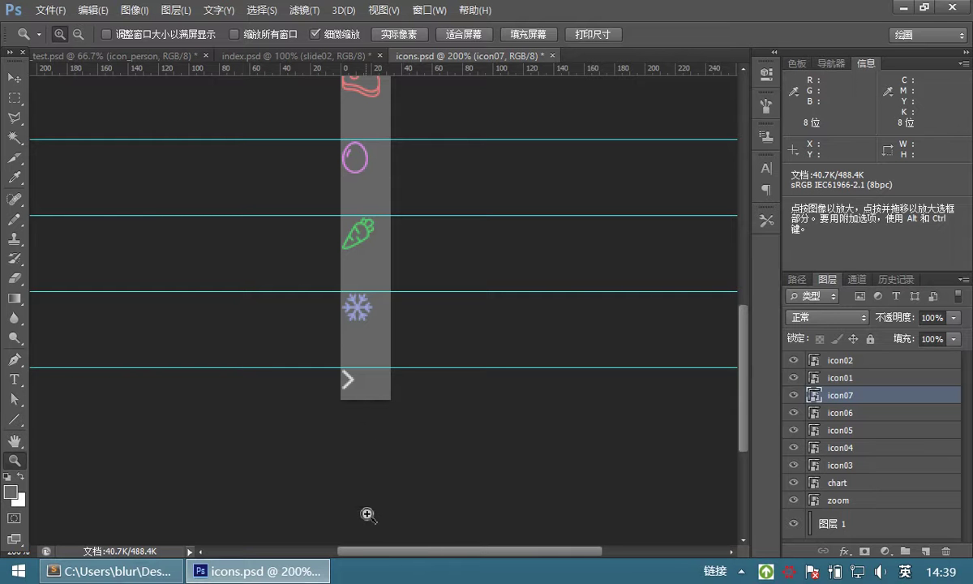
{"action": "scroll", "coordinate": [392, 417], "scroll_direction": "up", "scroll_amount": 1}
{"action": "scroll", "coordinate": [392, 417], "scroll_direction": "up", "scroll_amount": 4}
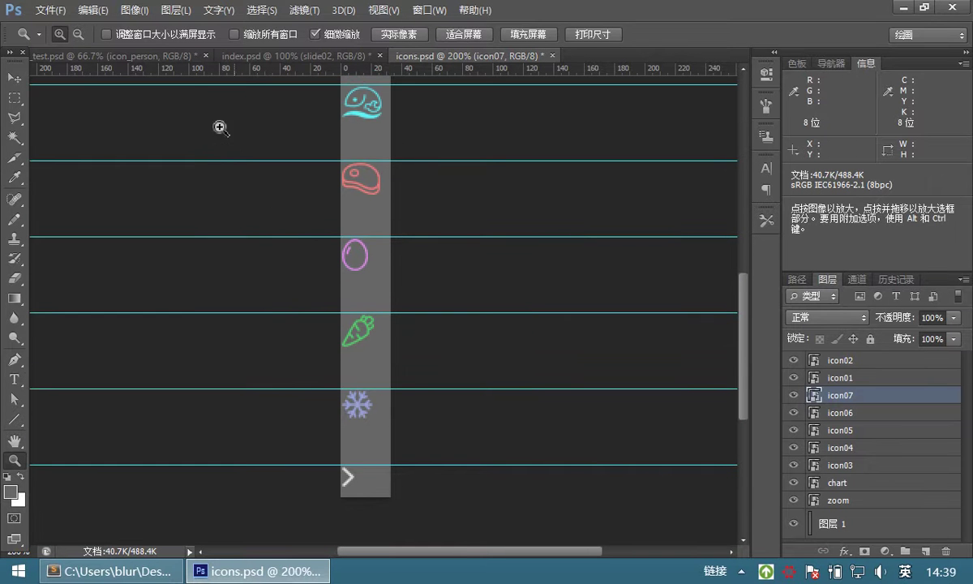
Resize the icon sprite image with constrained proportions to a height of 600 pixels.
{"action": "left_click", "coordinate": [136, 10]}
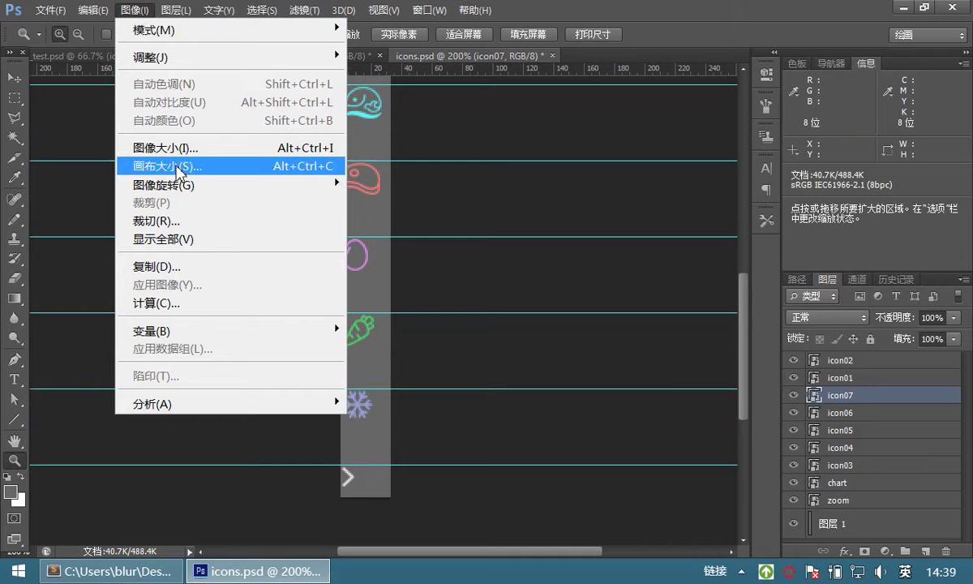
{"action": "left_click", "coordinate": [167, 146]}
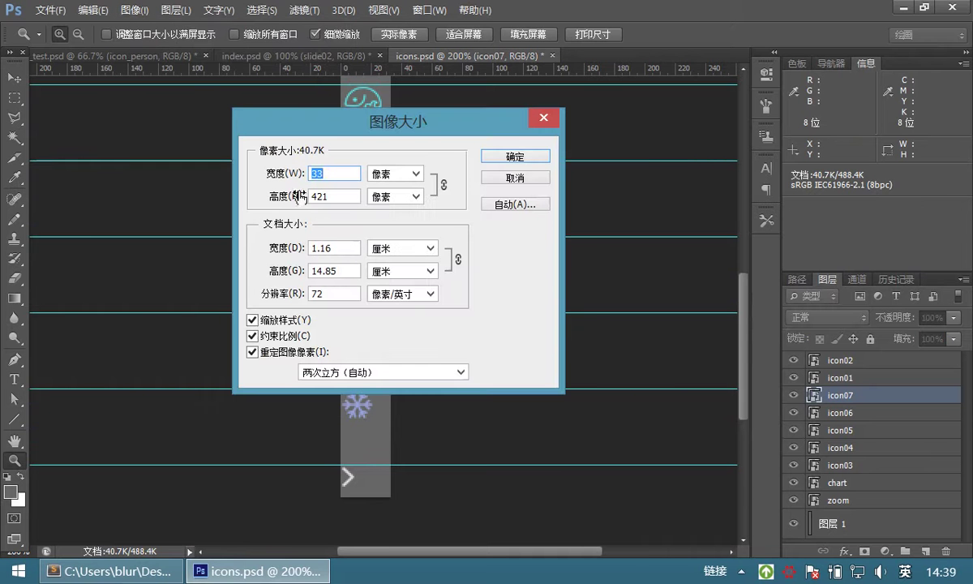
{"action": "left_click_drag", "start_coordinate": [304, 134], "coordinate": [339, 150]}
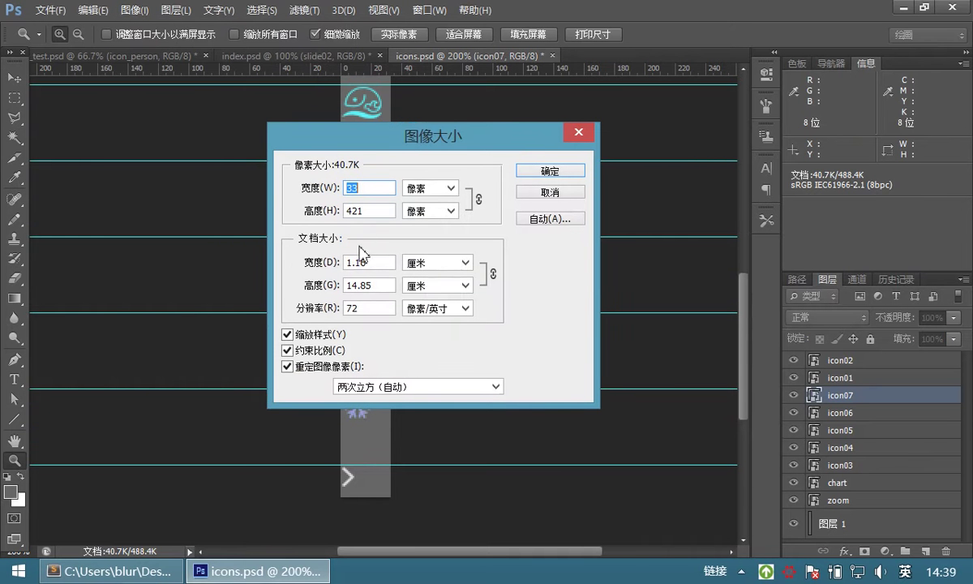
{"action": "left_click_drag", "start_coordinate": [289, 135], "coordinate": [384, 215]}
{"action": "double_click", "coordinate": [427, 214]}
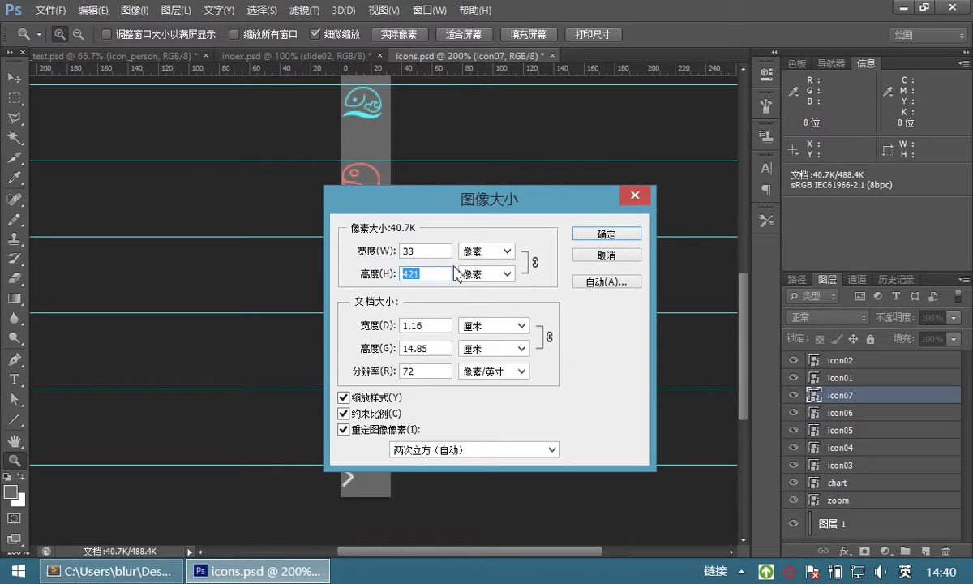
{"action": "type", "text": "500"}
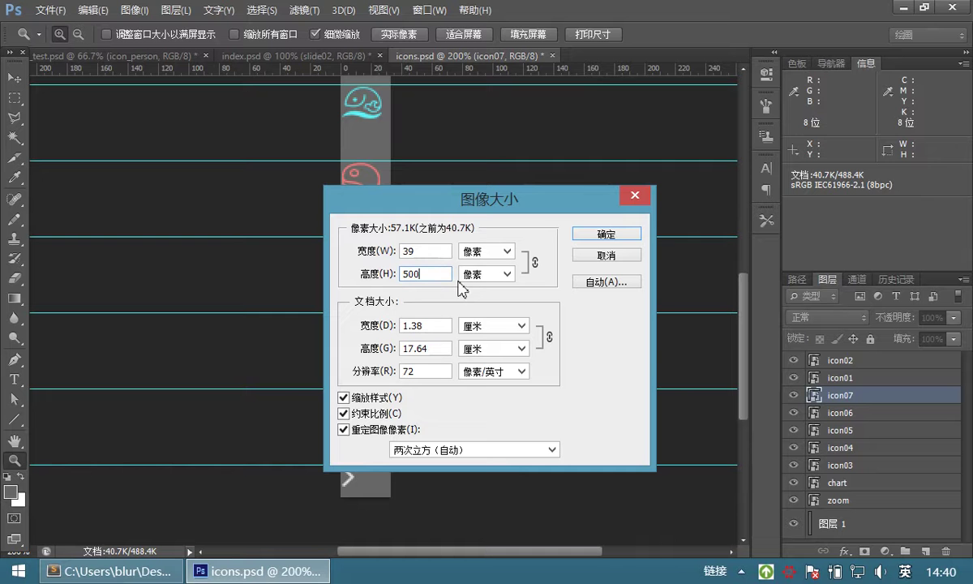
{"action": "left_click_drag", "start_coordinate": [432, 272], "coordinate": [377, 275]}
{"action": "type", "text": "600"}
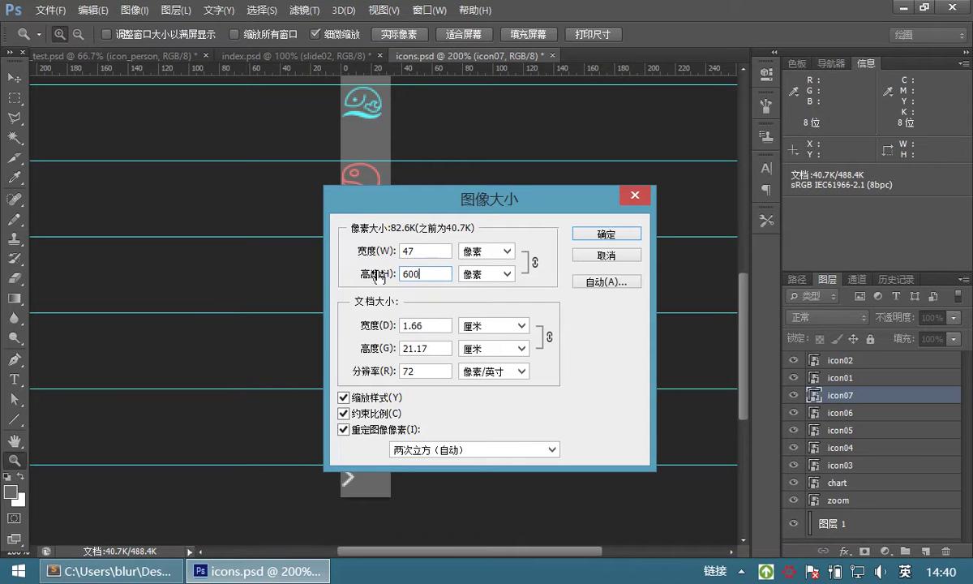
{"action": "left_click_drag", "start_coordinate": [388, 201], "coordinate": [436, 203]}
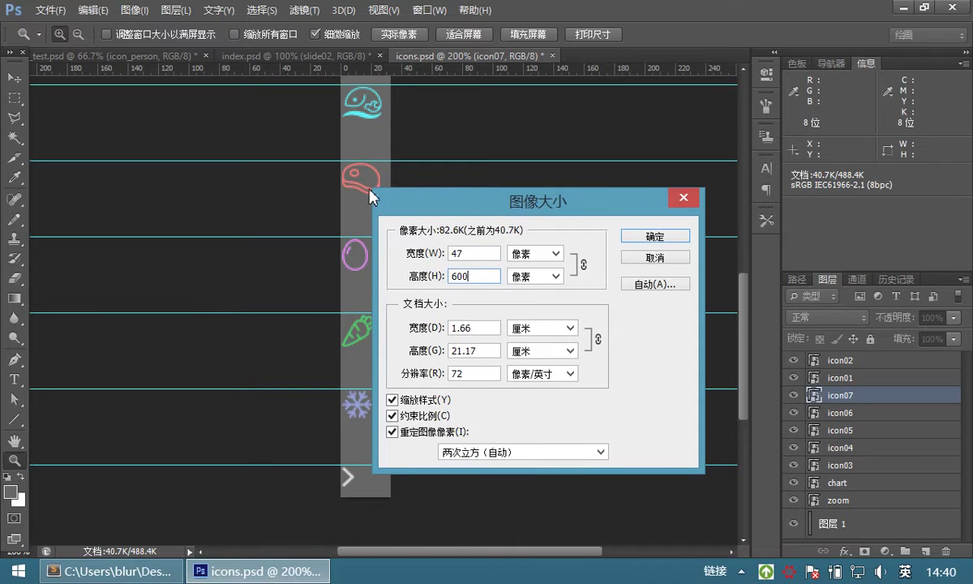
{"action": "left_click", "coordinate": [651, 236]}
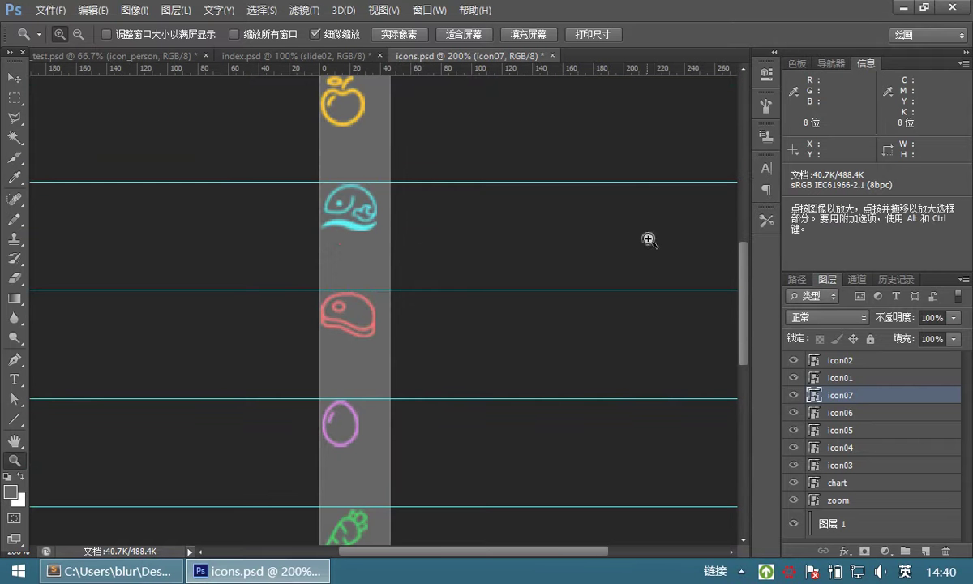
Examine the edges and sharpness of the enlarged icons in the lower half of the resized sprite strip.
{"action": "scroll", "coordinate": [376, 255], "scroll_direction": "down", "scroll_amount": 1}
{"action": "scroll", "coordinate": [369, 284], "scroll_direction": "down", "scroll_amount": 6}
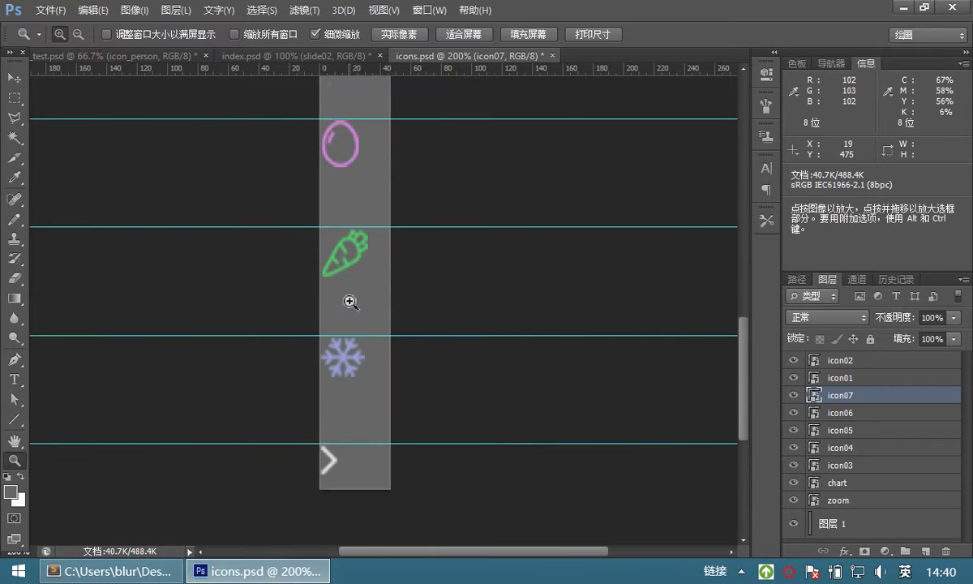
{"action": "scroll", "coordinate": [349, 318], "scroll_direction": "down", "scroll_amount": 1}
{"action": "scroll", "coordinate": [364, 264], "scroll_direction": "up", "scroll_amount": 3}
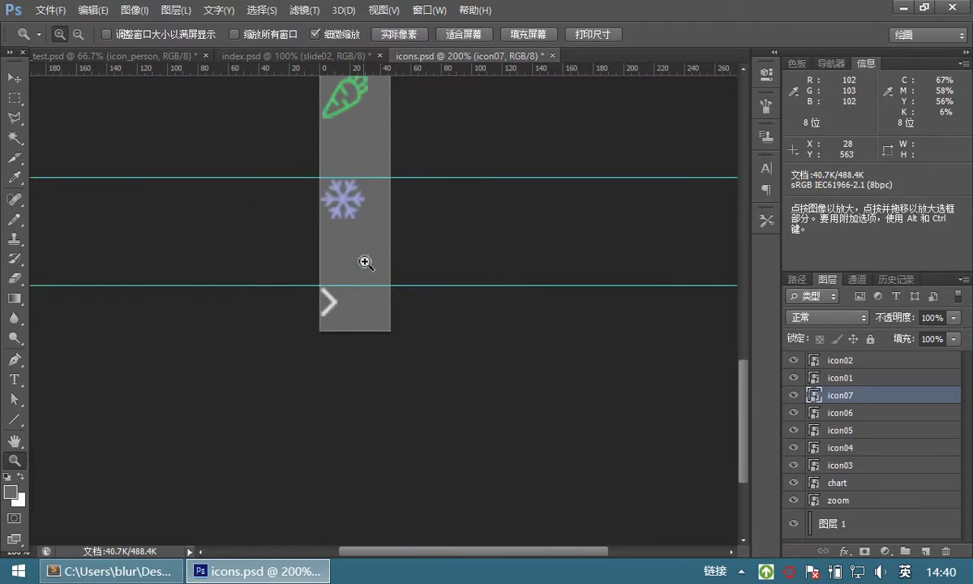
{"action": "scroll", "coordinate": [365, 262], "scroll_direction": "up", "scroll_amount": 2}
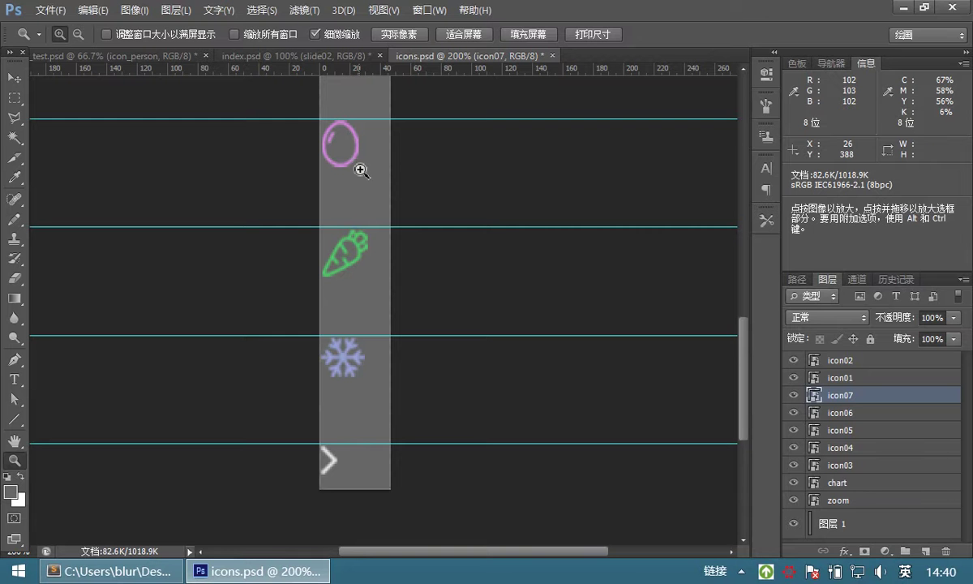
{"action": "scroll", "coordinate": [374, 341], "scroll_direction": "down", "scroll_amount": 3}
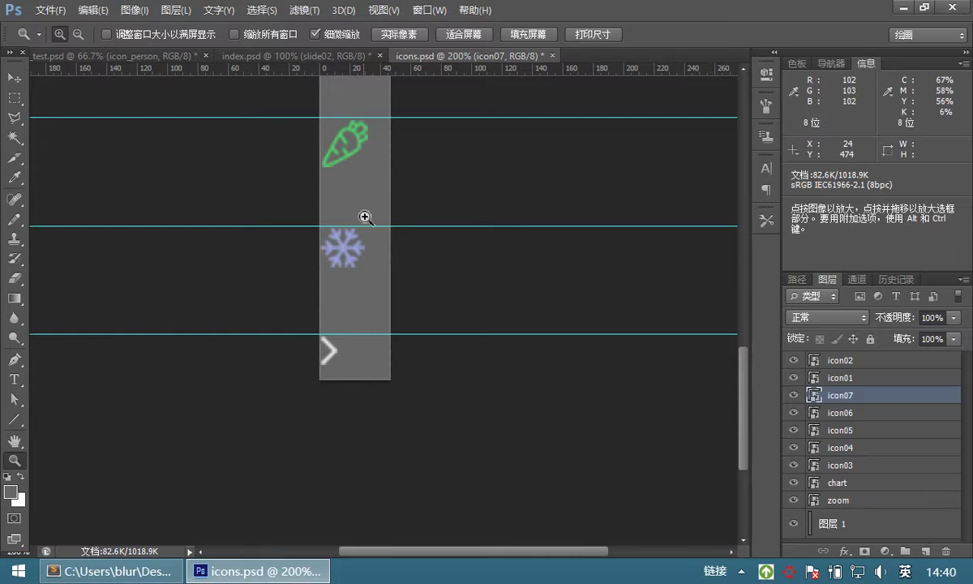
{"action": "scroll", "coordinate": [381, 211], "scroll_direction": "up", "scroll_amount": 5}
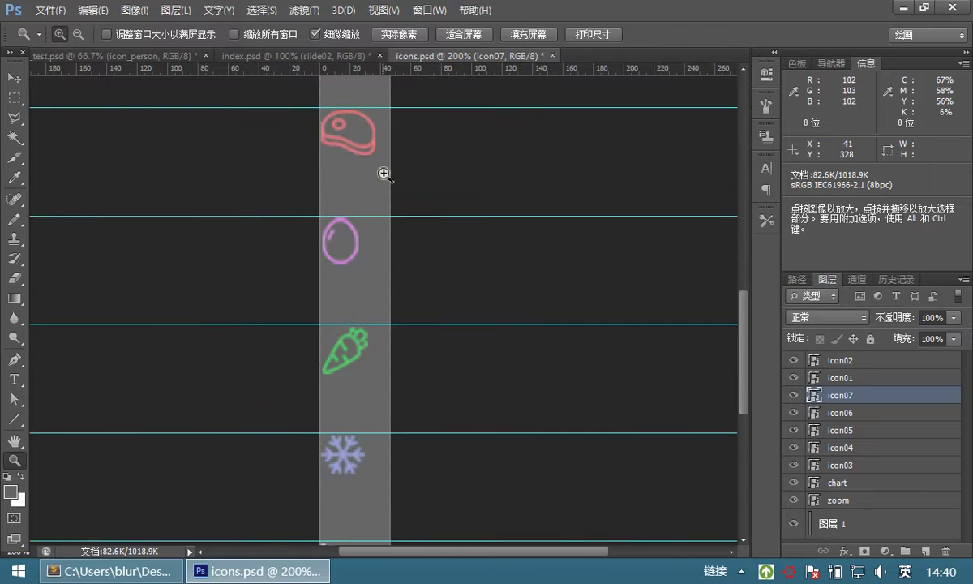
Examine the enlarged icons along the sprite strip, from the magnifier down to the arrow.
{"action": "scroll", "coordinate": [381, 170], "scroll_direction": "up", "scroll_amount": 8}
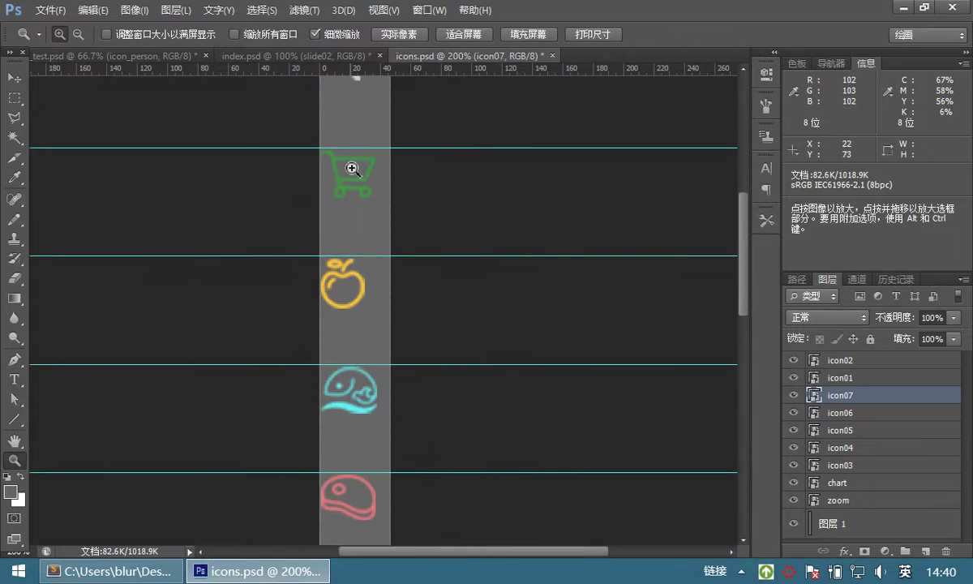
{"action": "scroll", "coordinate": [354, 174], "scroll_direction": "up", "scroll_amount": 6}
{"action": "scroll", "coordinate": [338, 247], "scroll_direction": "down", "scroll_amount": 4}
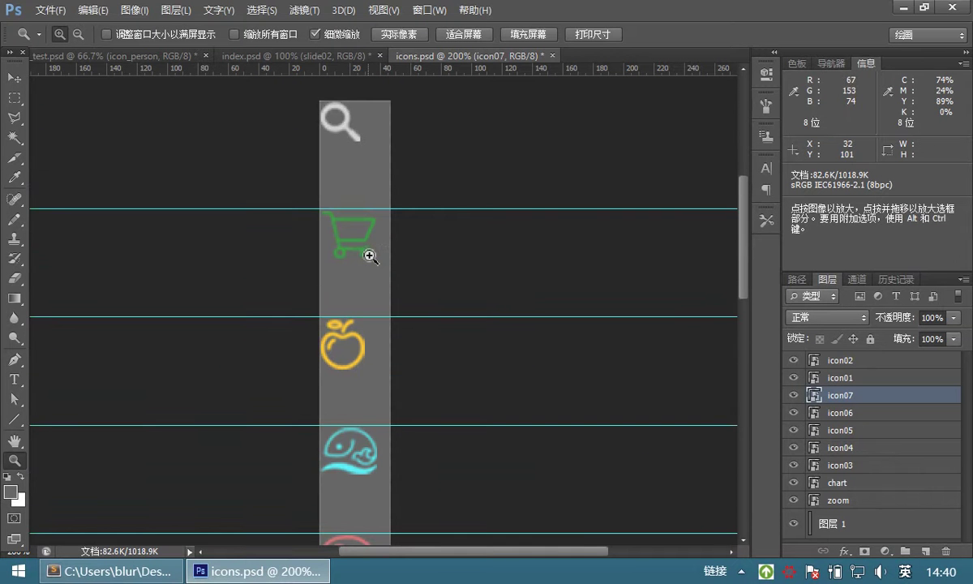
{"action": "scroll", "coordinate": [369, 258], "scroll_direction": "down", "scroll_amount": 2}
{"action": "scroll", "coordinate": [365, 274], "scroll_direction": "down", "scroll_amount": 10}
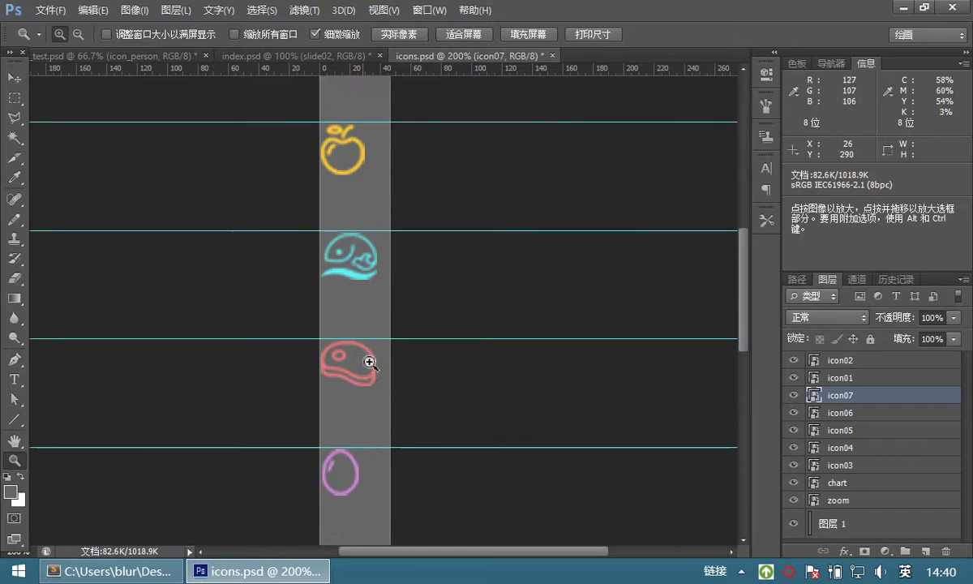
{"action": "scroll", "coordinate": [367, 367], "scroll_direction": "down", "scroll_amount": 13}
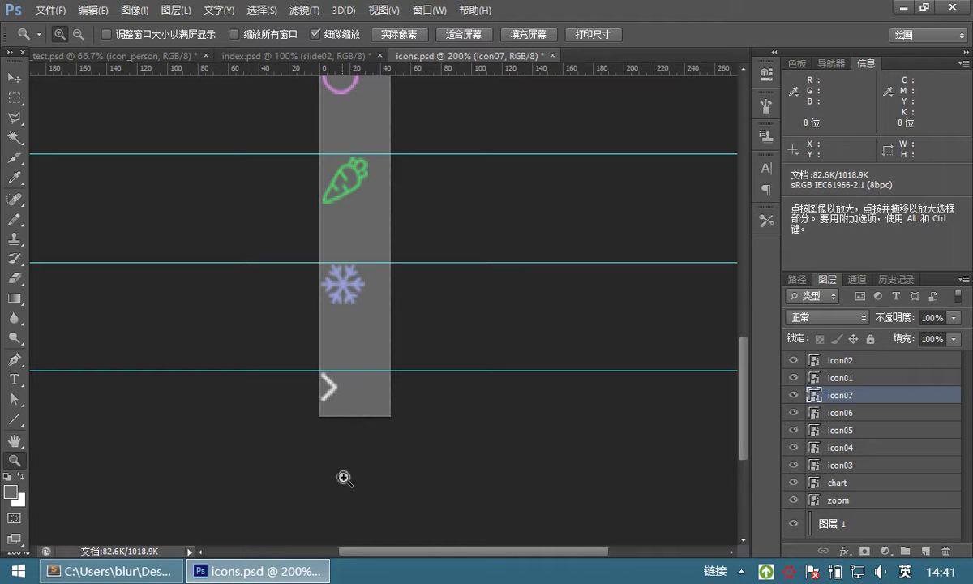
Revert the icon sprite to the 取消选择 history state from before the image resize.
{"action": "left_click", "coordinate": [889, 281]}
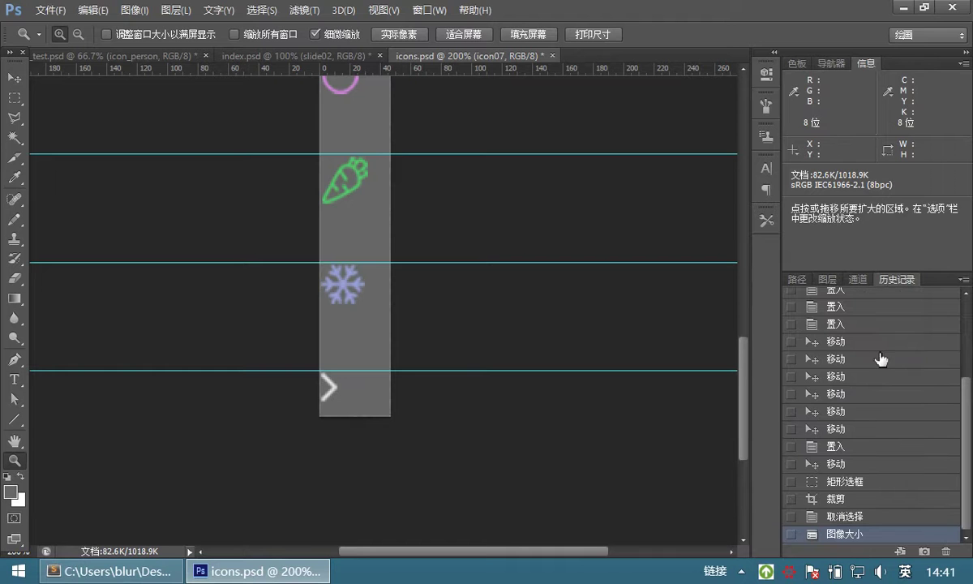
{"action": "left_click", "coordinate": [840, 517]}
{"action": "scroll", "coordinate": [445, 191], "scroll_direction": "up", "scroll_amount": 10}
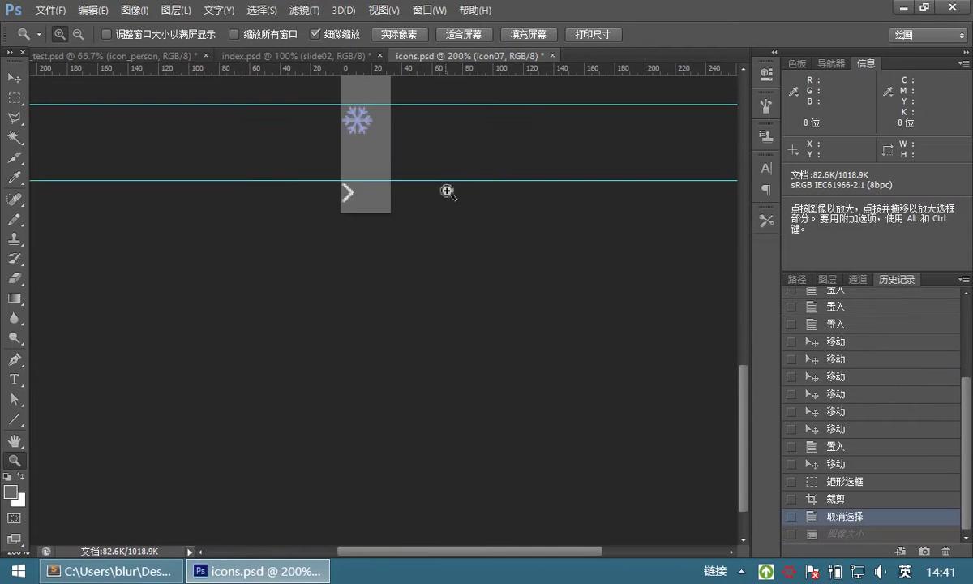
Start a canvas size change for the sprite, try different anchor positions, and anchor the existing content at the upper-left corner.
{"action": "left_click", "coordinate": [134, 10]}
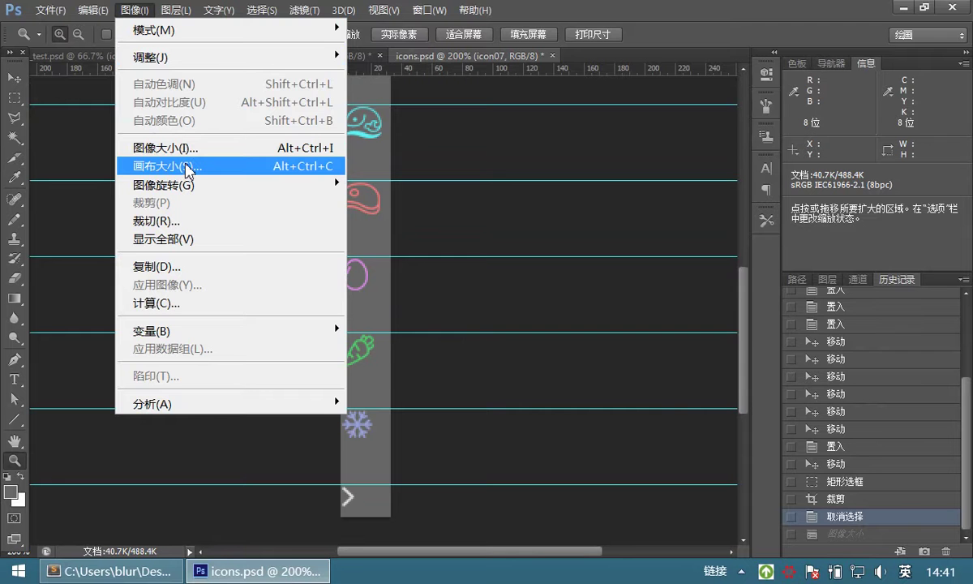
{"action": "left_click", "coordinate": [189, 167]}
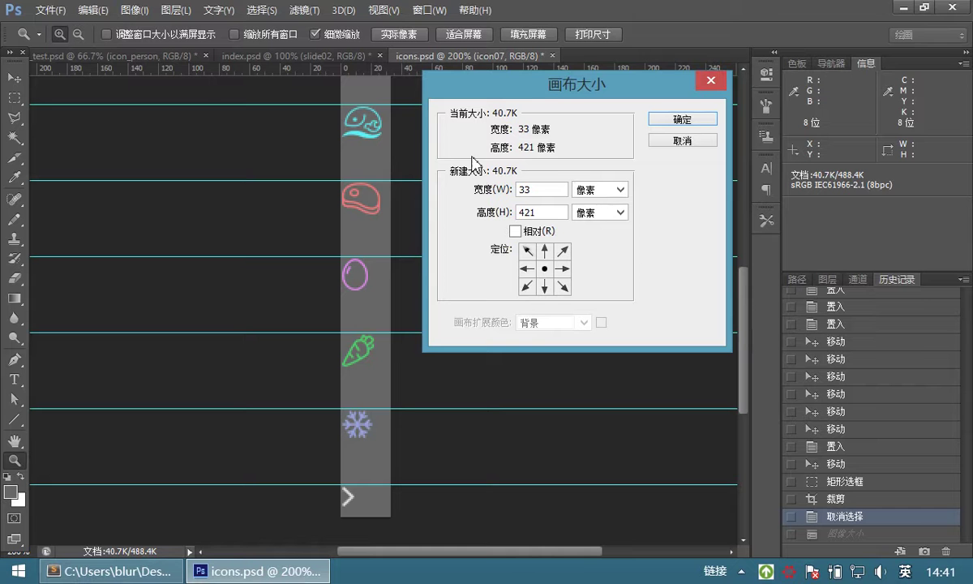
{"action": "left_click_drag", "start_coordinate": [528, 92], "coordinate": [477, 101]}
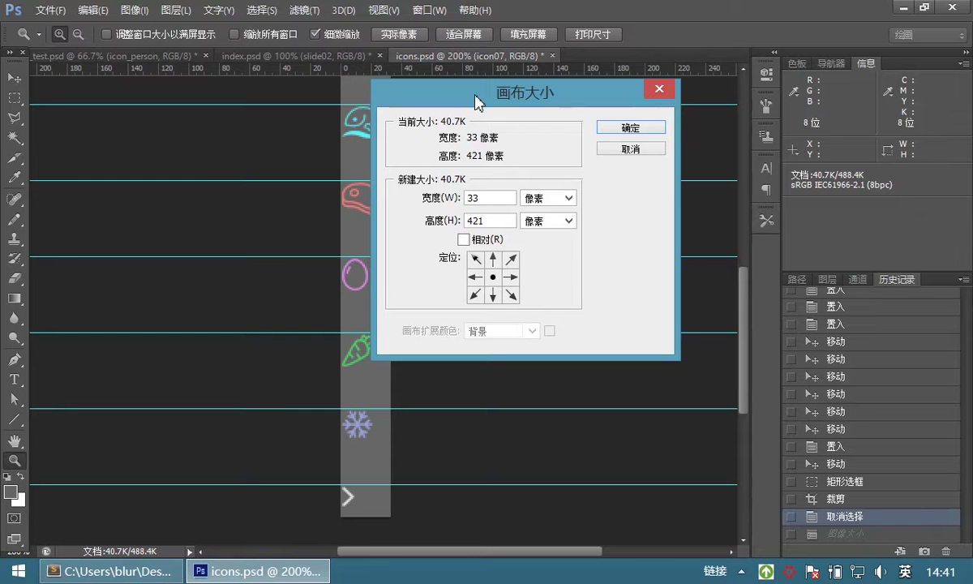
{"action": "mouse_move", "coordinate": [476, 96]}
{"action": "left_mouse_down"}
{"action": "mouse_move", "coordinate": [436, 104]}
{"action": "mouse_move", "coordinate": [534, 87]}
{"action": "mouse_move", "coordinate": [474, 86]}
{"action": "left_mouse_up"}
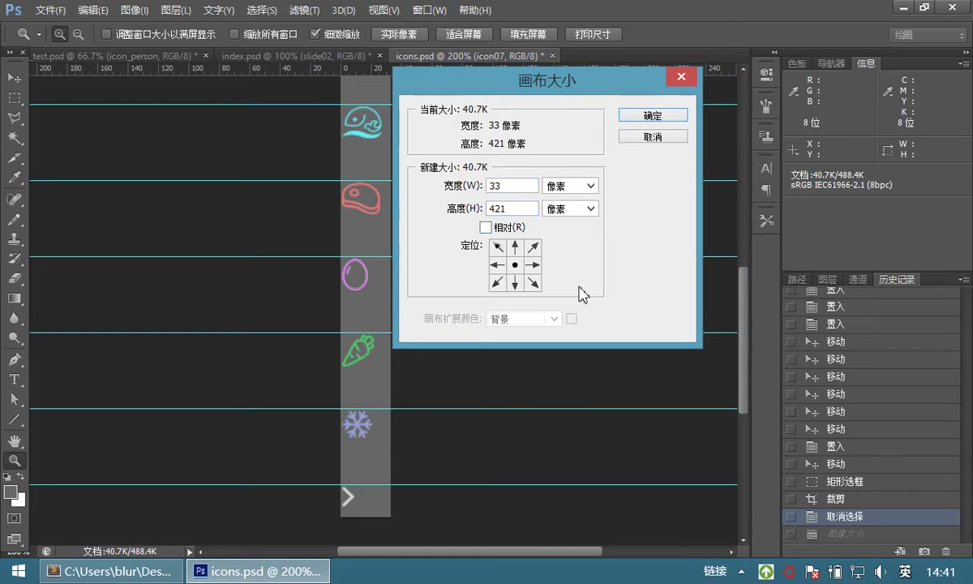
{"action": "left_click", "coordinate": [517, 246]}
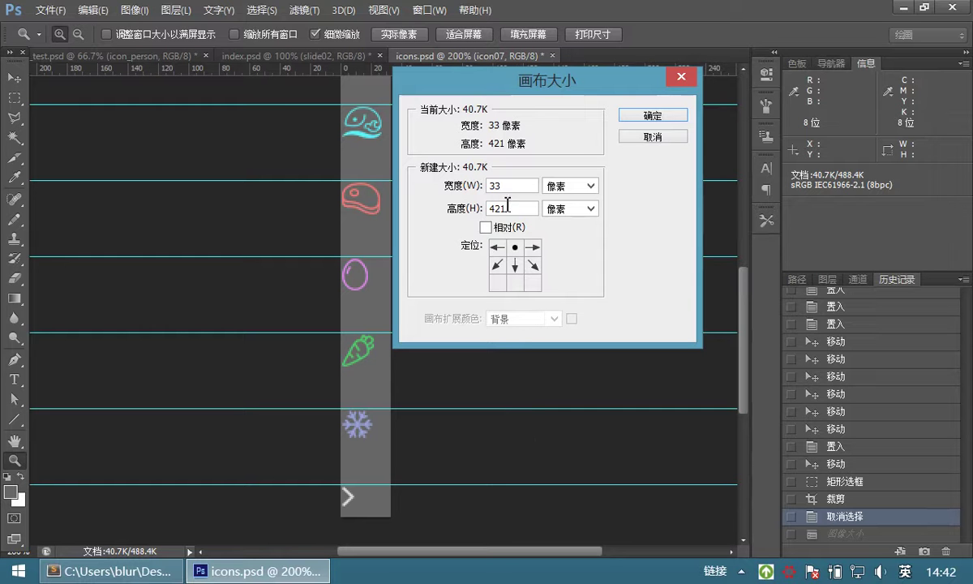
{"action": "left_click", "coordinate": [447, 209]}
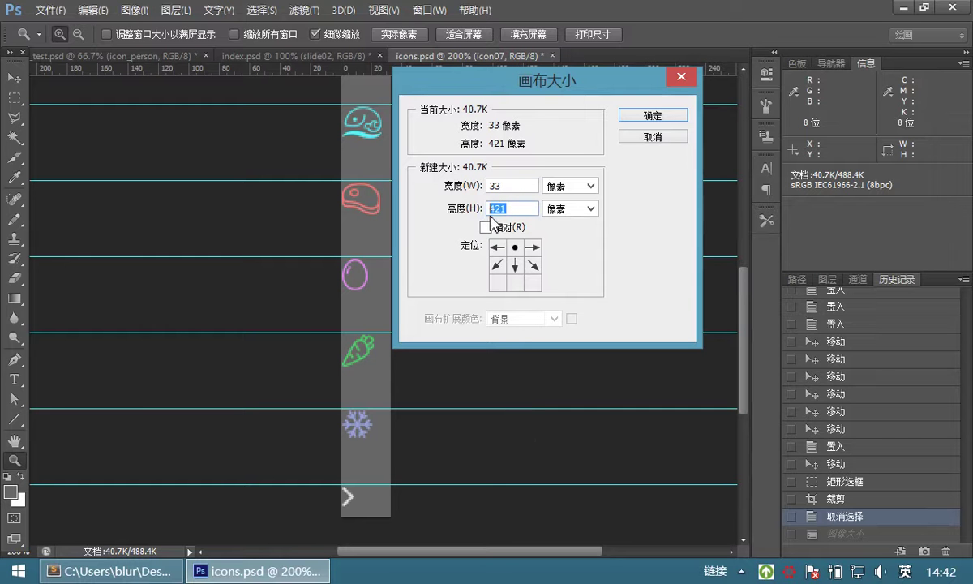
{"action": "left_click", "coordinate": [515, 283]}
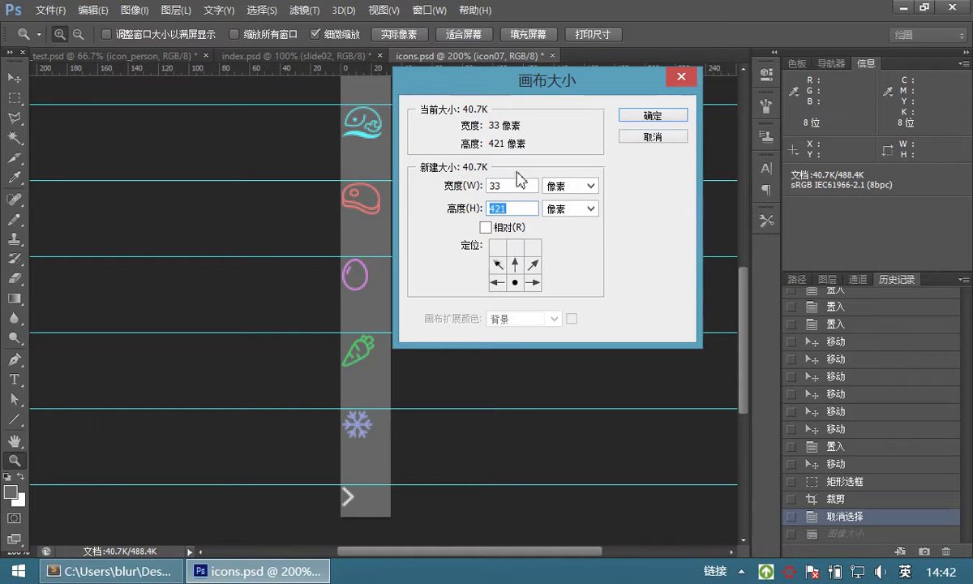
{"action": "left_click", "coordinate": [497, 265]}
{"action": "left_click", "coordinate": [535, 269]}
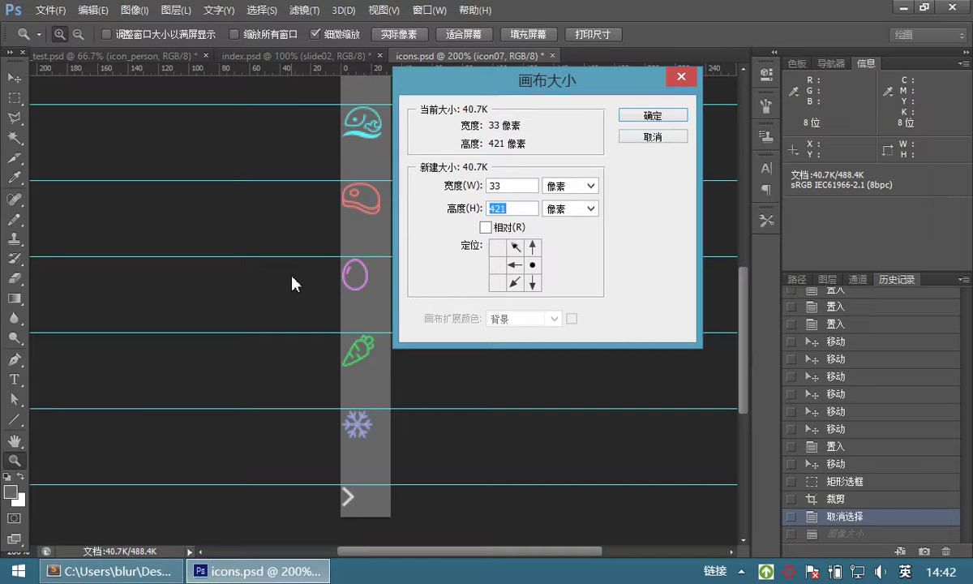
{"action": "left_click", "coordinate": [498, 247]}
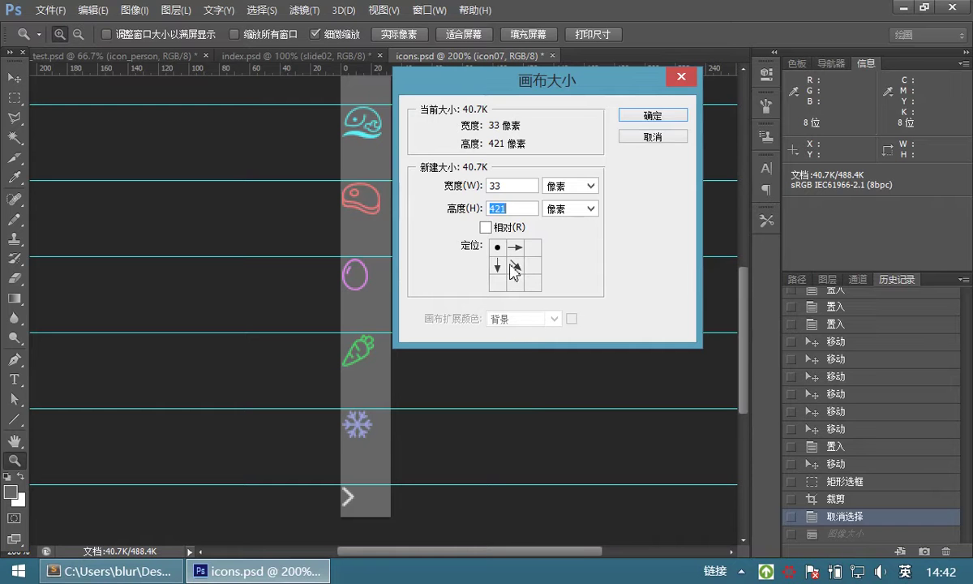
Set the new canvas height to 700 pixels and apply the canvas size.
{"action": "left_click", "coordinate": [520, 208]}
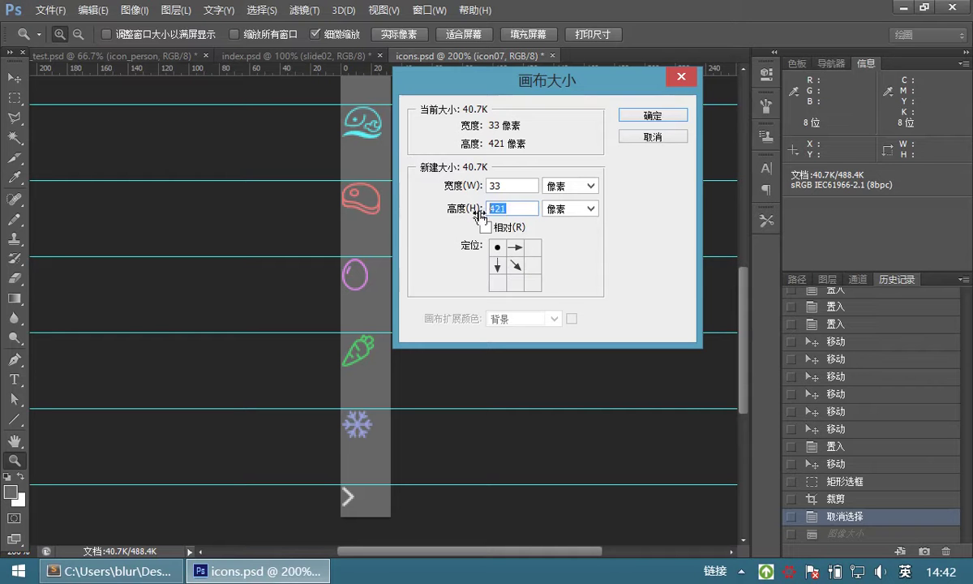
{"action": "left_click", "coordinate": [522, 209]}
{"action": "type", "text": "800"}
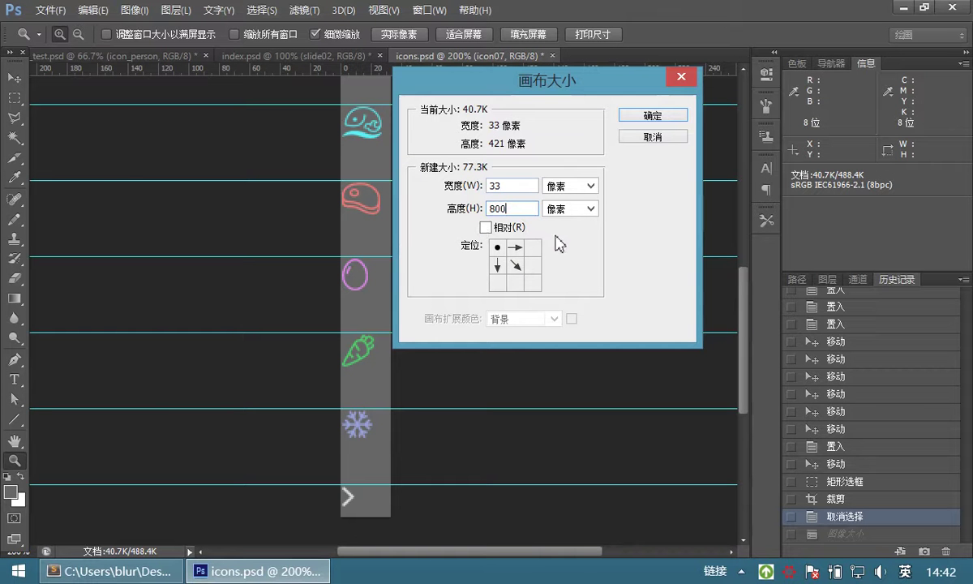
{"action": "left_click", "coordinate": [484, 209]}
{"action": "type", "text": "700"}
{"action": "left_click", "coordinate": [653, 122]}
Examine the transparent canvas area added below the arrow icon.
{"action": "scroll", "coordinate": [424, 337], "scroll_direction": "down", "scroll_amount": 5}
{"action": "scroll", "coordinate": [354, 412], "scroll_direction": "down", "scroll_amount": 3}
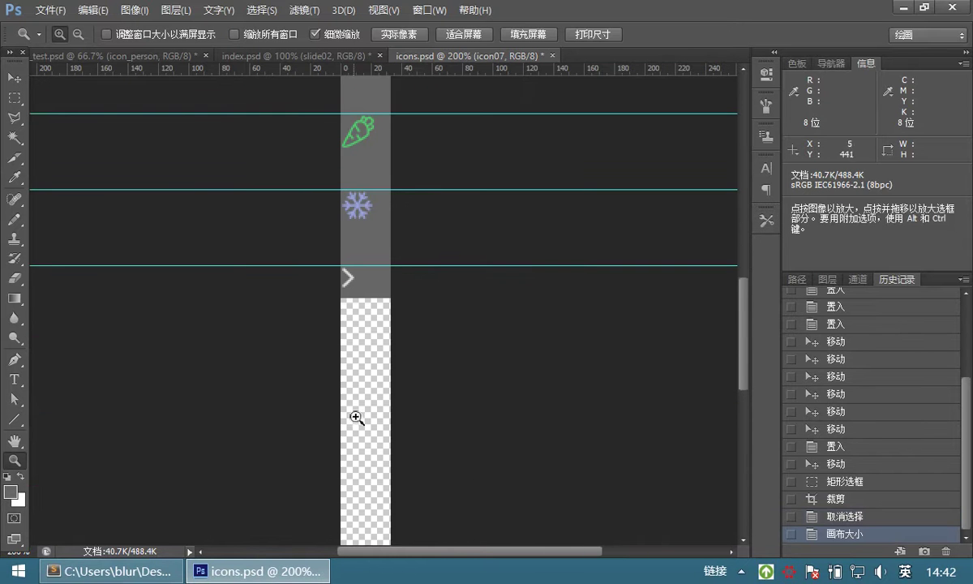
{"action": "scroll", "coordinate": [355, 412], "scroll_direction": "down", "scroll_amount": 6}
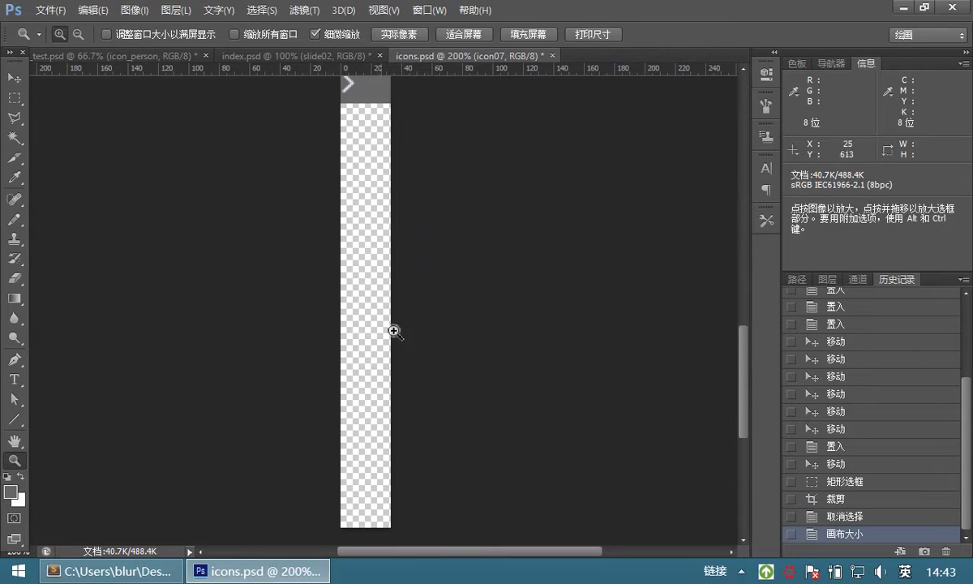
{"action": "scroll", "coordinate": [381, 291], "scroll_direction": "up", "scroll_amount": 3}
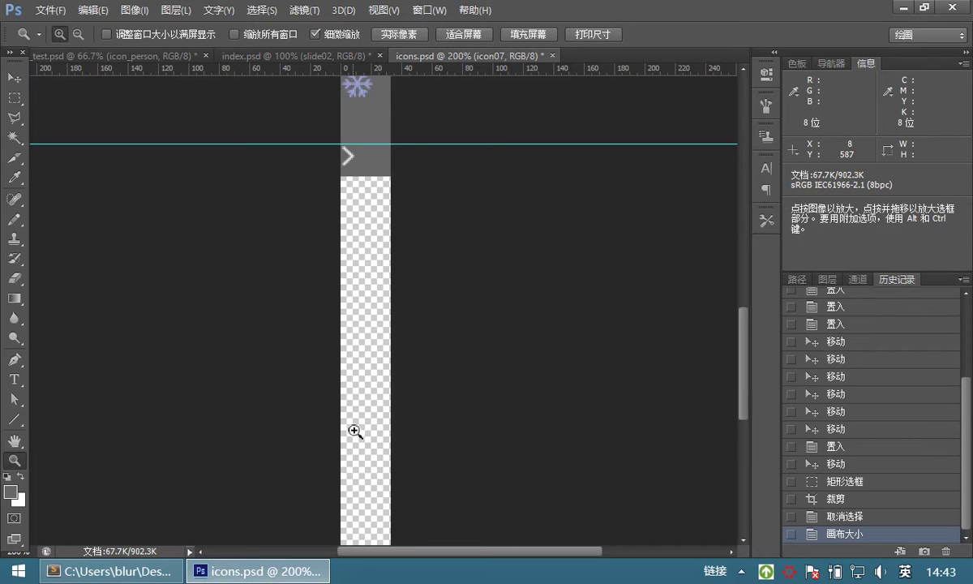
{"action": "scroll", "coordinate": [371, 259], "scroll_direction": "up", "scroll_amount": 4}
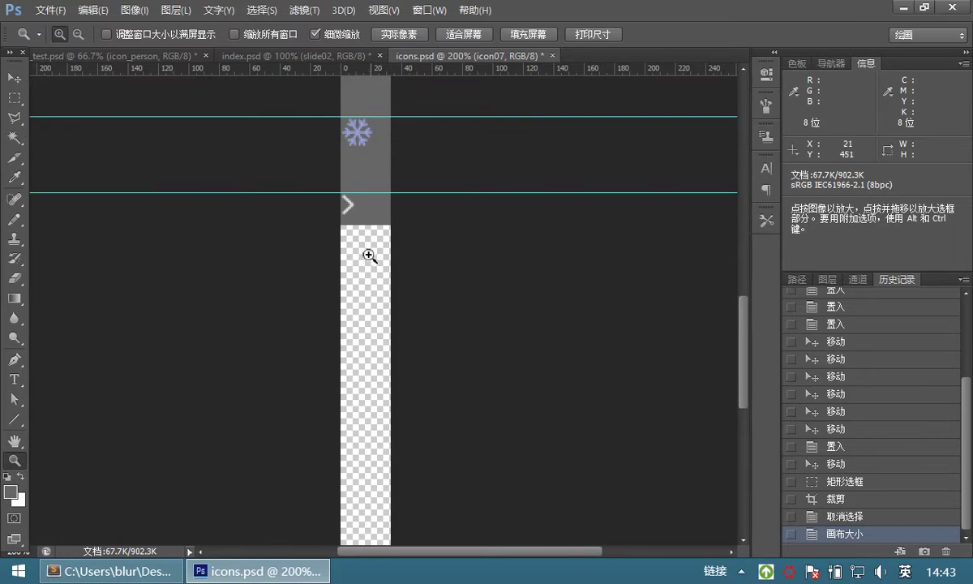
{"action": "scroll", "coordinate": [381, 260], "scroll_direction": "down", "scroll_amount": 2}
{"action": "scroll", "coordinate": [377, 335], "scroll_direction": "down", "scroll_amount": 1}
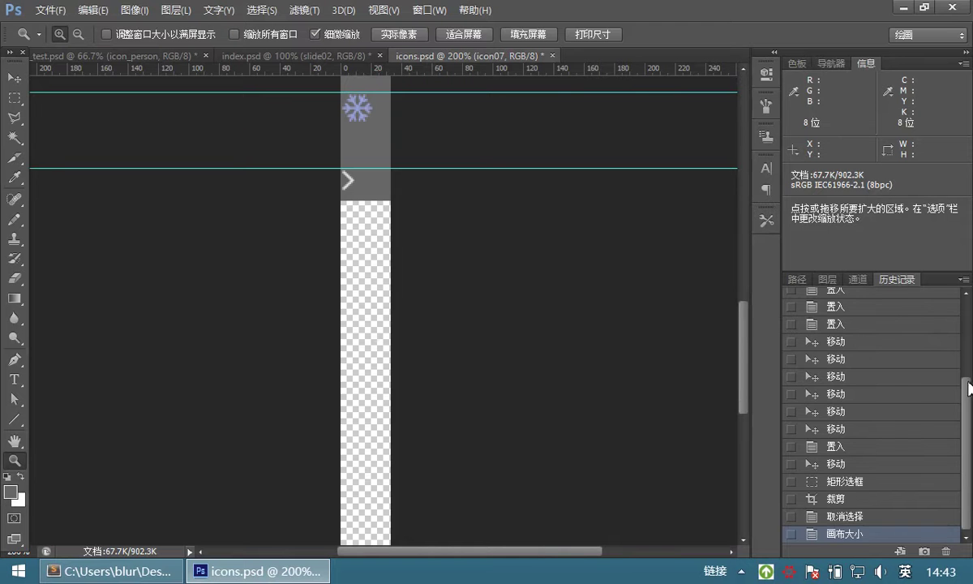
Fill the background layer 图层 1 with the foreground color in 正常 mode at 100% opacity.
{"action": "left_click", "coordinate": [827, 279]}
{"action": "left_click", "coordinate": [827, 524]}
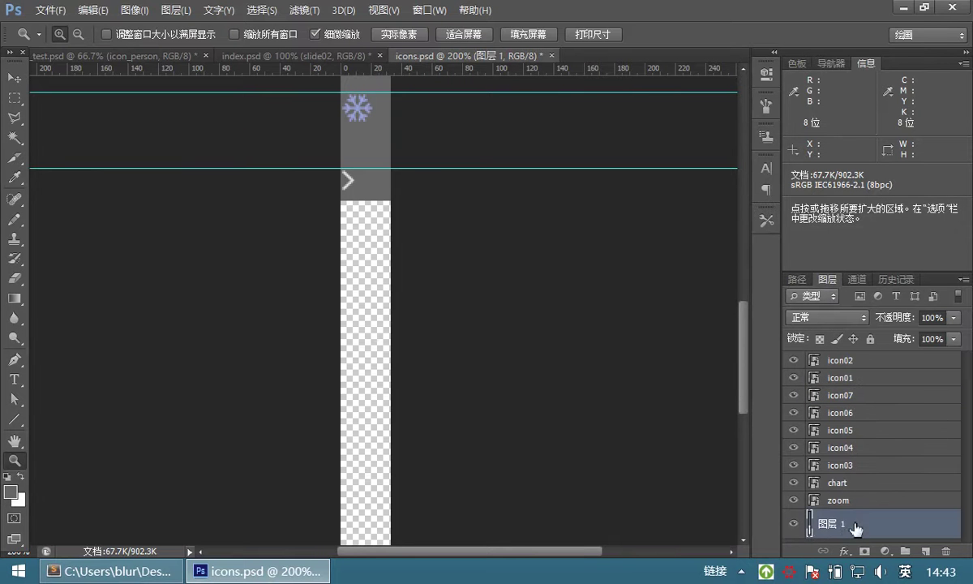
{"action": "scroll", "coordinate": [380, 332], "scroll_direction": "down", "scroll_amount": 4}
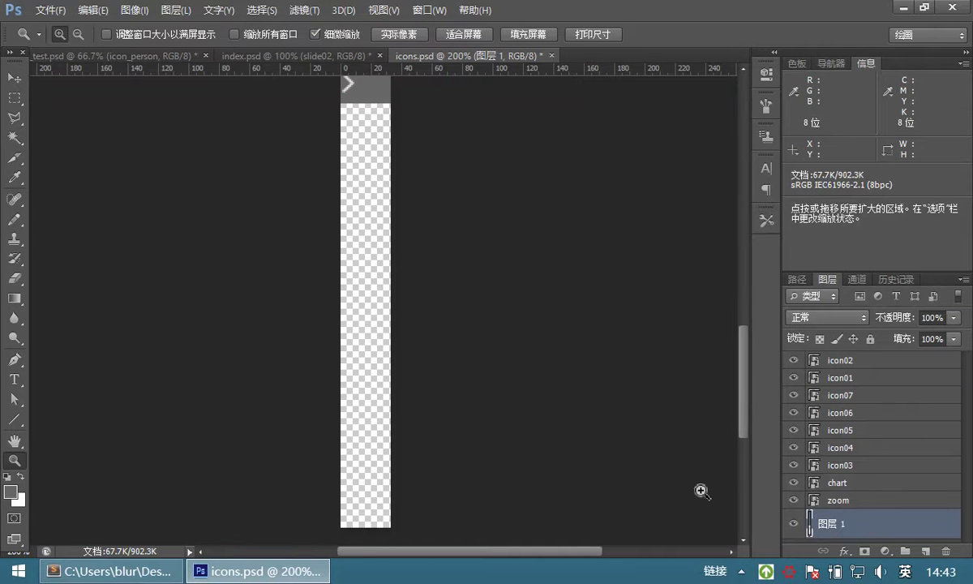
{"action": "scroll", "coordinate": [376, 328], "scroll_direction": "up", "scroll_amount": 3}
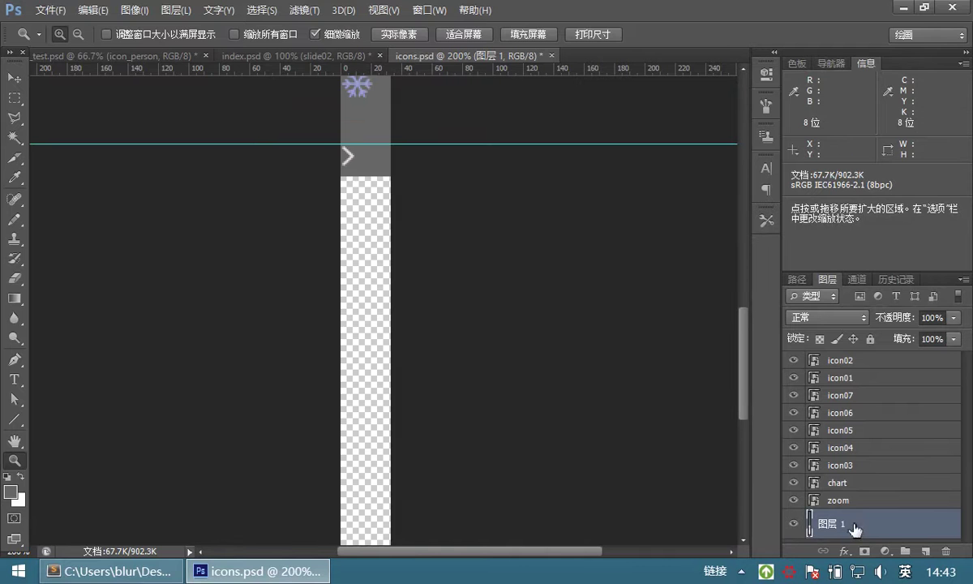
{"action": "left_click", "coordinate": [92, 9]}
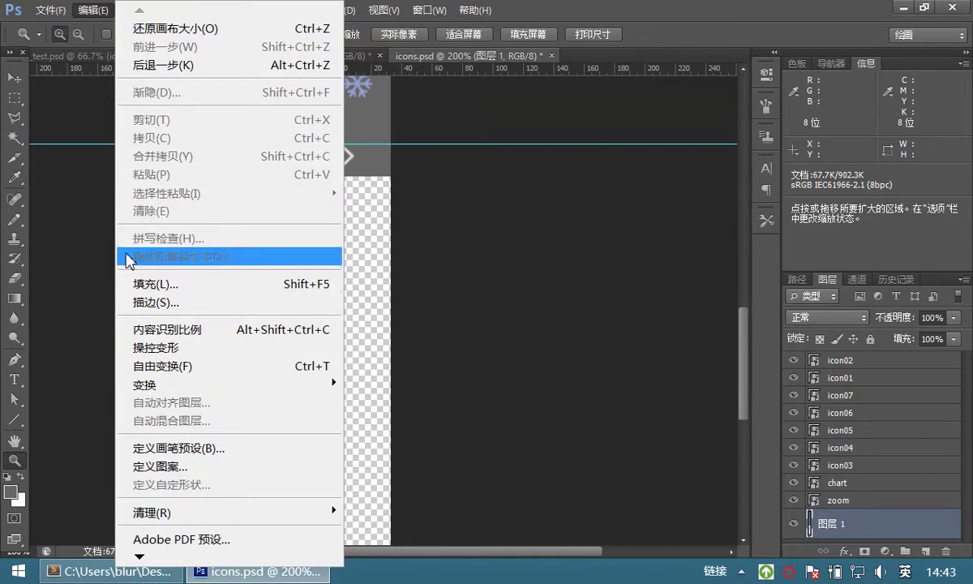
{"action": "left_click", "coordinate": [130, 285]}
{"action": "left_click_drag", "start_coordinate": [372, 120], "coordinate": [514, 119]}
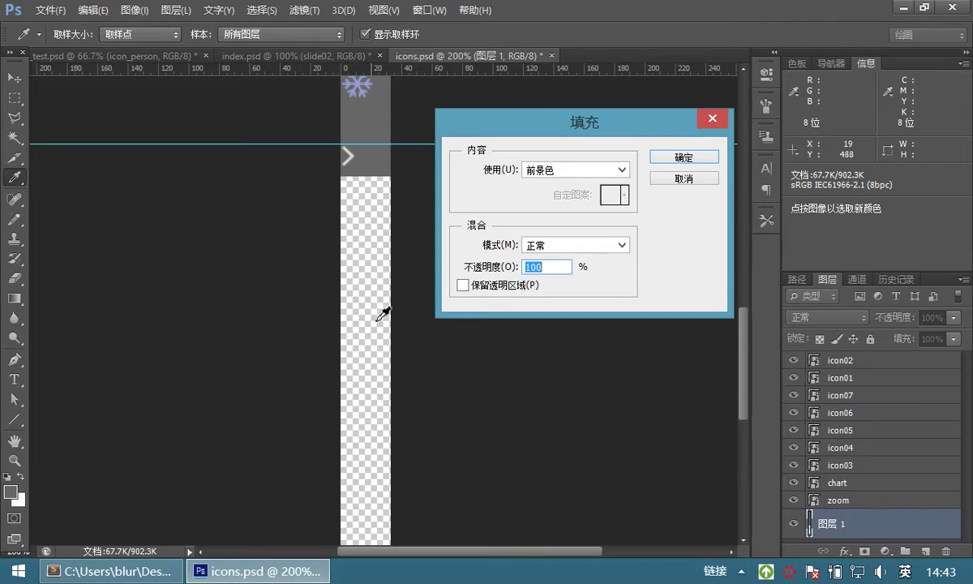
{"action": "left_click", "coordinate": [684, 158]}
{"action": "key", "text": "z"}
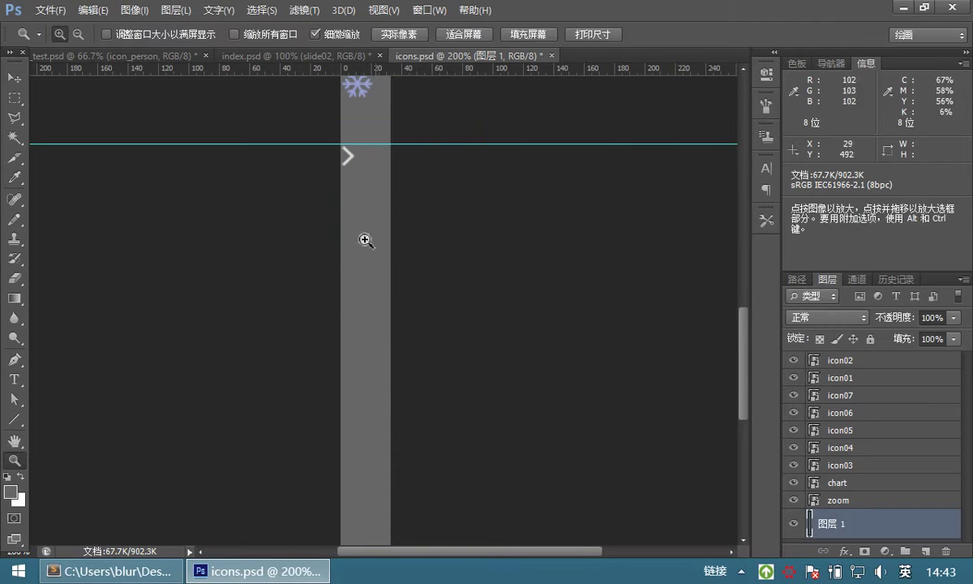
Inspect the arrow icon and the filled area beneath it at 500% zoom.
{"action": "scroll", "coordinate": [393, 226], "scroll_direction": "up", "scroll_amount": 3}
{"action": "scroll", "coordinate": [405, 215], "scroll_direction": "up", "scroll_amount": 1}
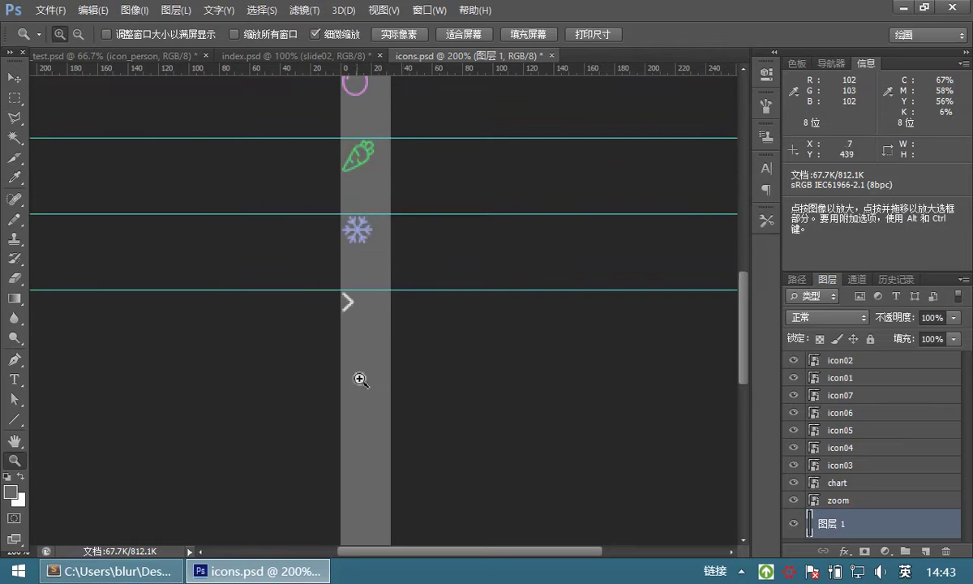
{"action": "scroll", "coordinate": [364, 340], "scroll_direction": "down", "scroll_amount": 1}
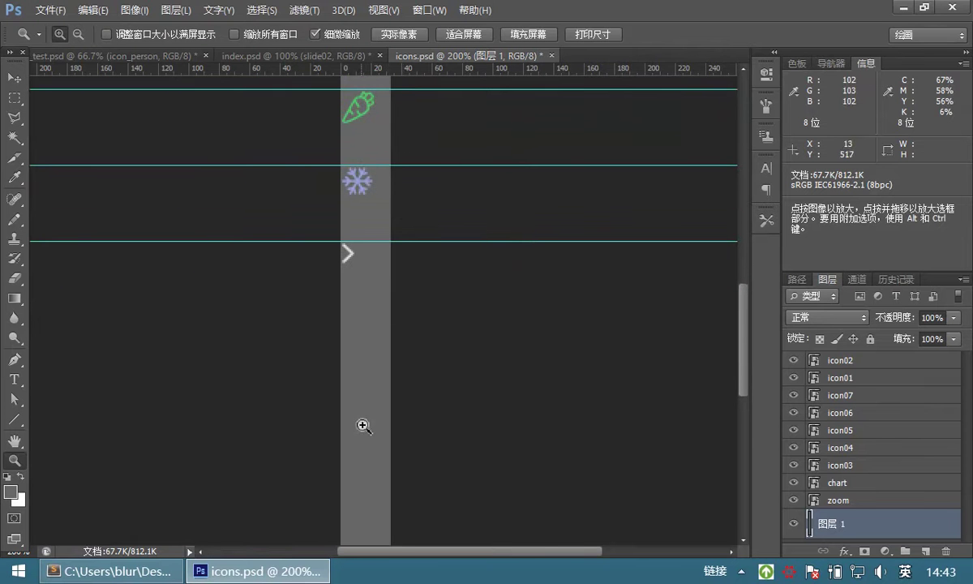
{"action": "left_click", "coordinate": [365, 288]}
{"action": "left_click", "coordinate": [369, 282]}
{"action": "left_click", "coordinate": [361, 276]}
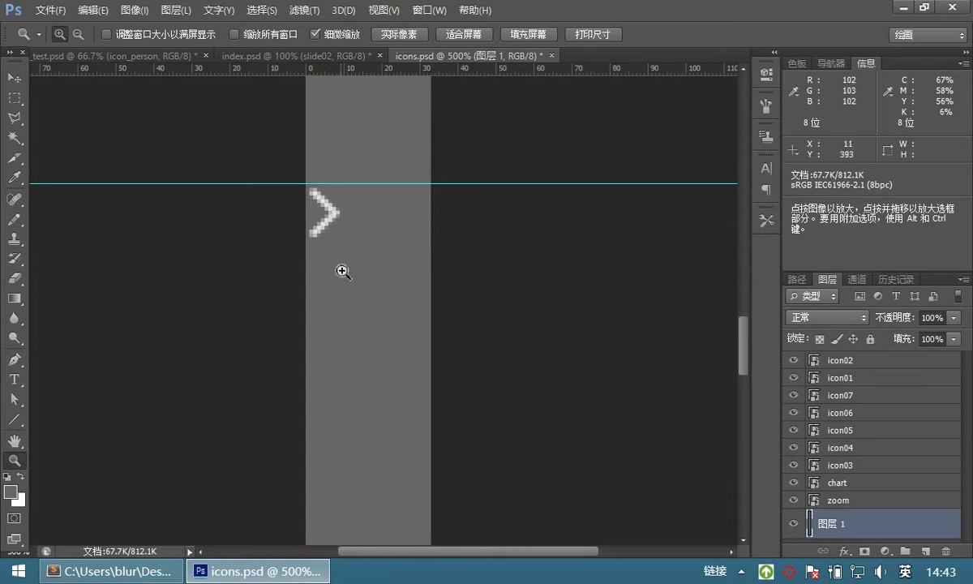
Make a 15 × 50 pixel rectangular selection spanning the two guides around the snowflake icon.
{"action": "left_click", "coordinate": [15, 98]}
{"action": "left_click_drag", "start_coordinate": [314, 185], "coordinate": [372, 365]}
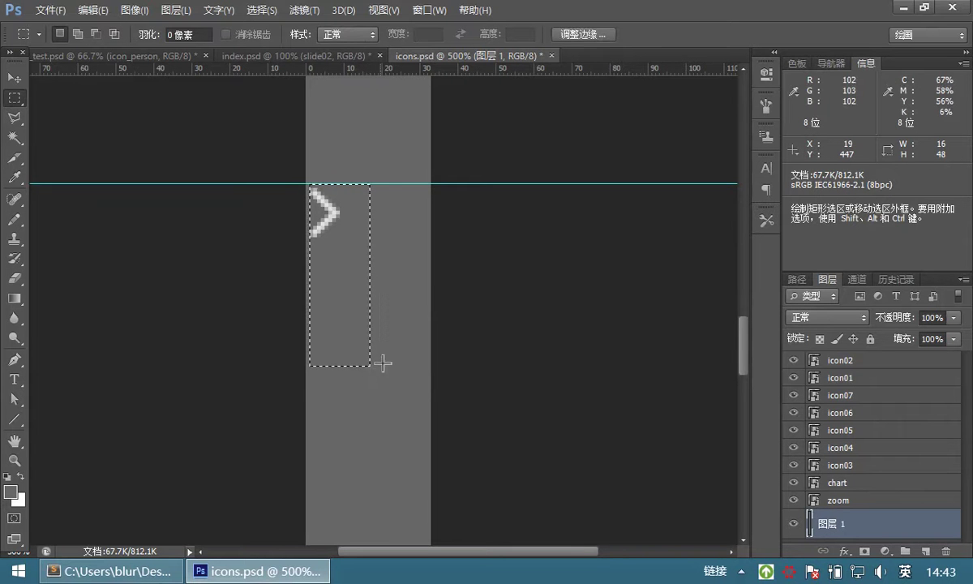
{"action": "key", "text": "ctrl+d"}
{"action": "scroll", "coordinate": [382, 252], "scroll_direction": "up", "scroll_amount": 4}
{"action": "left_click_drag", "start_coordinate": [325, 173], "coordinate": [382, 354]}
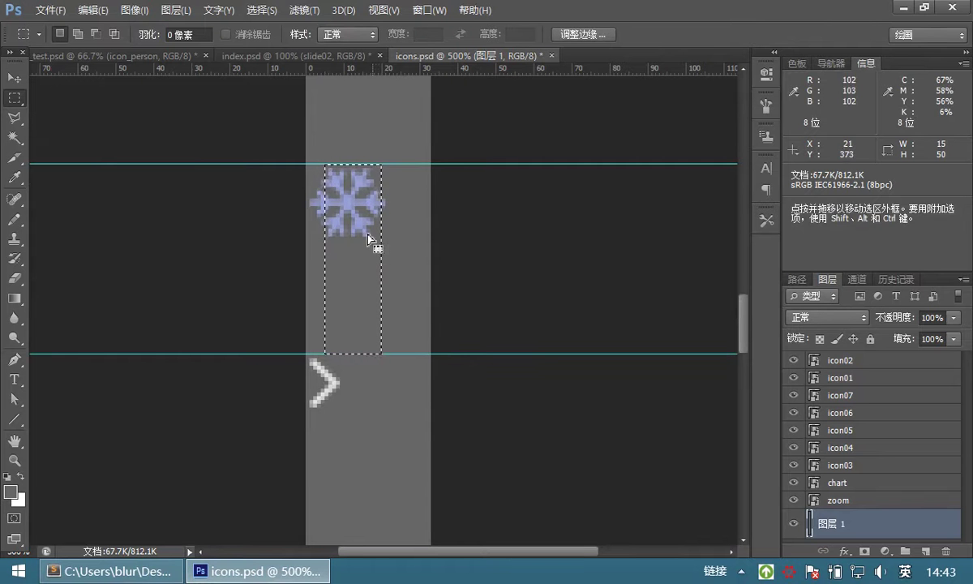
Move the selection down to the guide above the arrow icon and place a horizontal guide at the selection's lower edge.
{"action": "scroll", "coordinate": [369, 244], "scroll_direction": "down", "scroll_amount": 1}
{"action": "left_click_drag", "start_coordinate": [349, 174], "coordinate": [338, 360]}
{"action": "scroll", "coordinate": [357, 355], "scroll_direction": "down", "scroll_amount": 2}
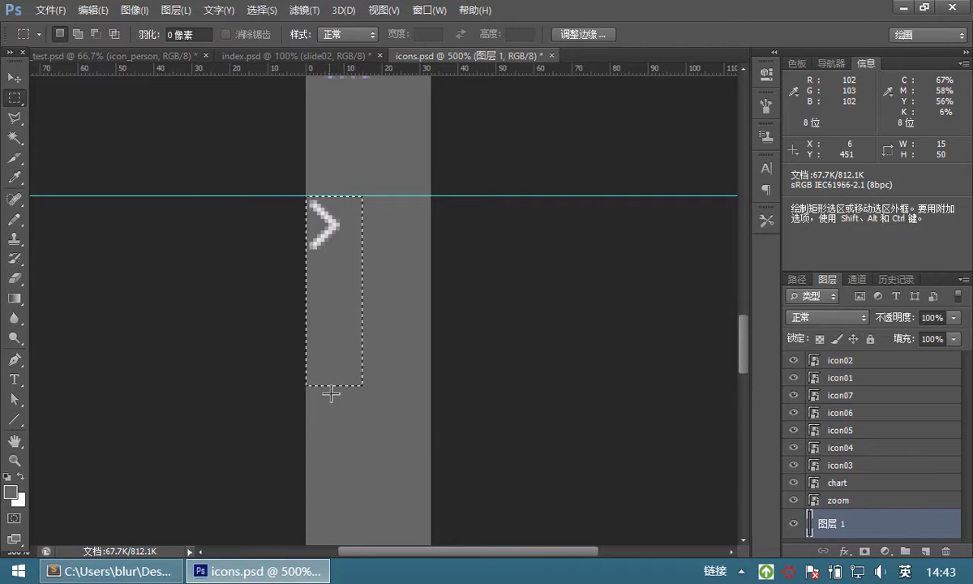
{"action": "left_click_drag", "start_coordinate": [333, 67], "coordinate": [335, 386]}
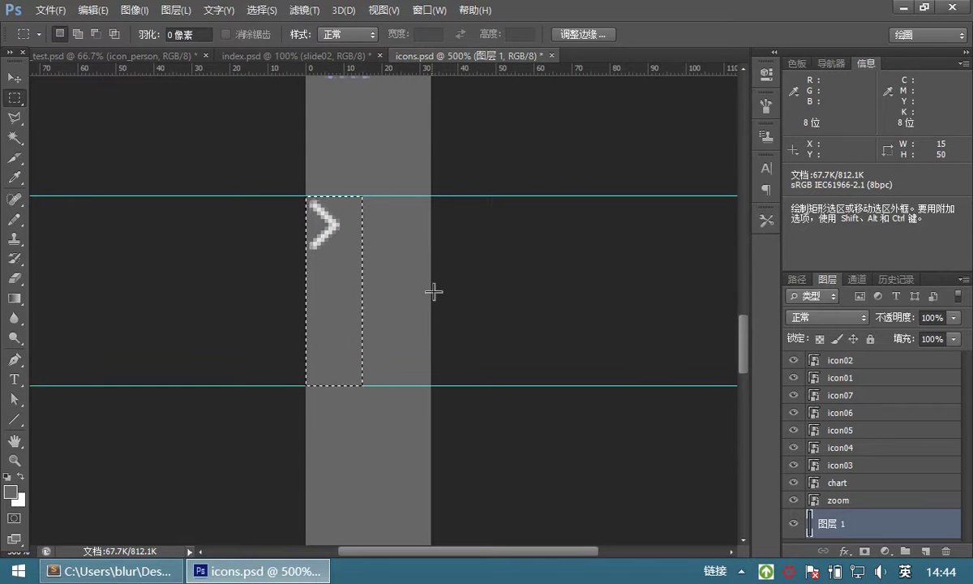
Move the 15 × 50 pixel selection down below the arrow icon's lower guide and place a horizontal guide at the selection's lower edge.
{"action": "scroll", "coordinate": [435, 288], "scroll_direction": "down", "scroll_amount": 2}
{"action": "left_click_drag", "start_coordinate": [337, 257], "coordinate": [358, 398]}
{"action": "scroll", "coordinate": [348, 156], "scroll_direction": "down", "scroll_amount": 2}
{"action": "left_click_drag", "start_coordinate": [355, 77], "coordinate": [343, 433]}
{"action": "scroll", "coordinate": [416, 345], "scroll_direction": "down", "scroll_amount": 1}
{"action": "scroll", "coordinate": [410, 339], "scroll_direction": "down", "scroll_amount": 2}
{"action": "scroll", "coordinate": [404, 325], "scroll_direction": "up", "scroll_amount": 5}
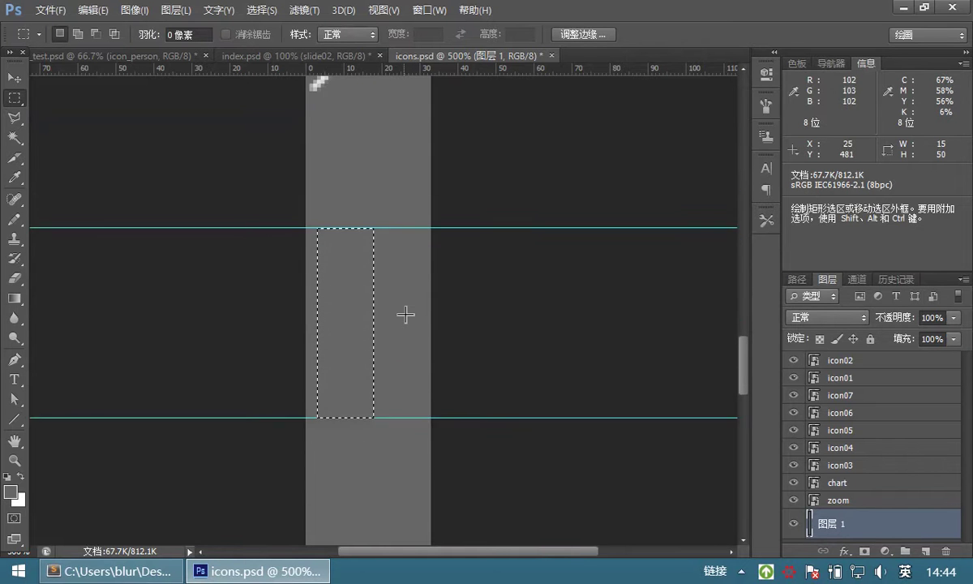
Move the selection down one more interval to the newest guide and add another horizontal guide along its lower edge.
{"action": "scroll", "coordinate": [401, 310], "scroll_direction": "down", "scroll_amount": 3}
{"action": "left_click_drag", "start_coordinate": [352, 248], "coordinate": [352, 422]}
{"action": "left_click_drag", "start_coordinate": [371, 69], "coordinate": [381, 500]}
{"action": "scroll", "coordinate": [382, 348], "scroll_direction": "down", "scroll_amount": 2}
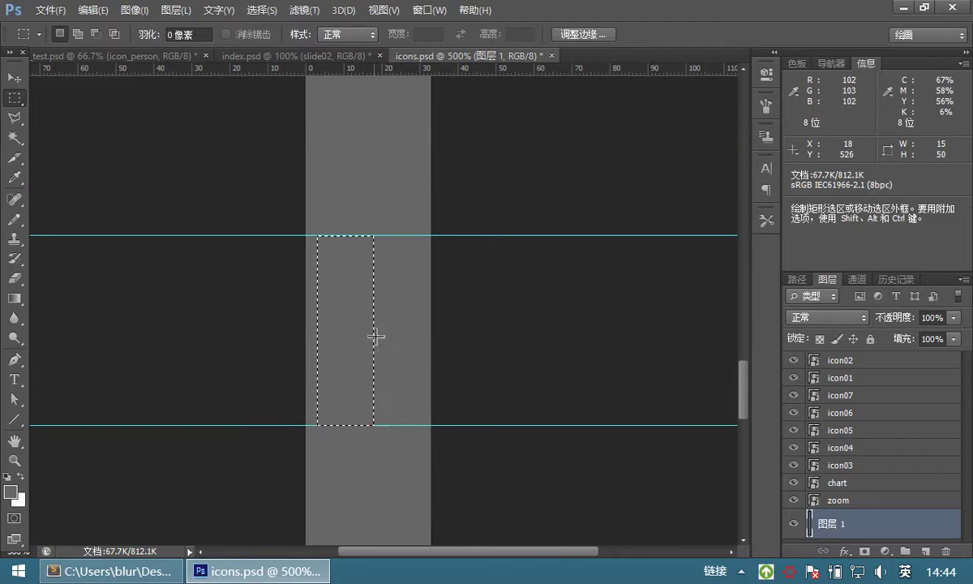
Clear the selection, check the spacing of the new guides, and switch to the index.psd document.
{"action": "key", "text": "ctrl+d"}
{"action": "scroll", "coordinate": [375, 243], "scroll_direction": "up", "scroll_amount": 6}
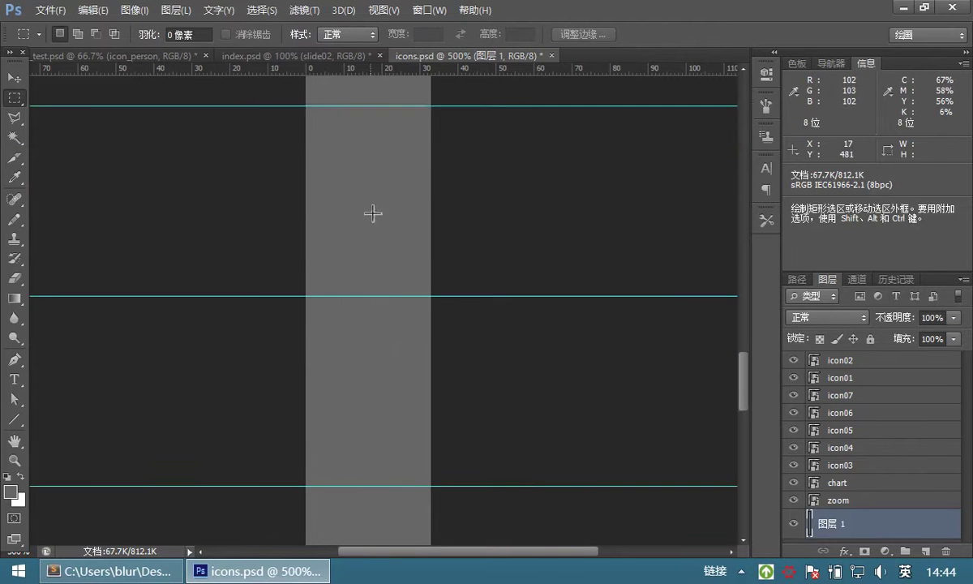
{"action": "scroll", "coordinate": [378, 276], "scroll_direction": "down", "scroll_amount": 5}
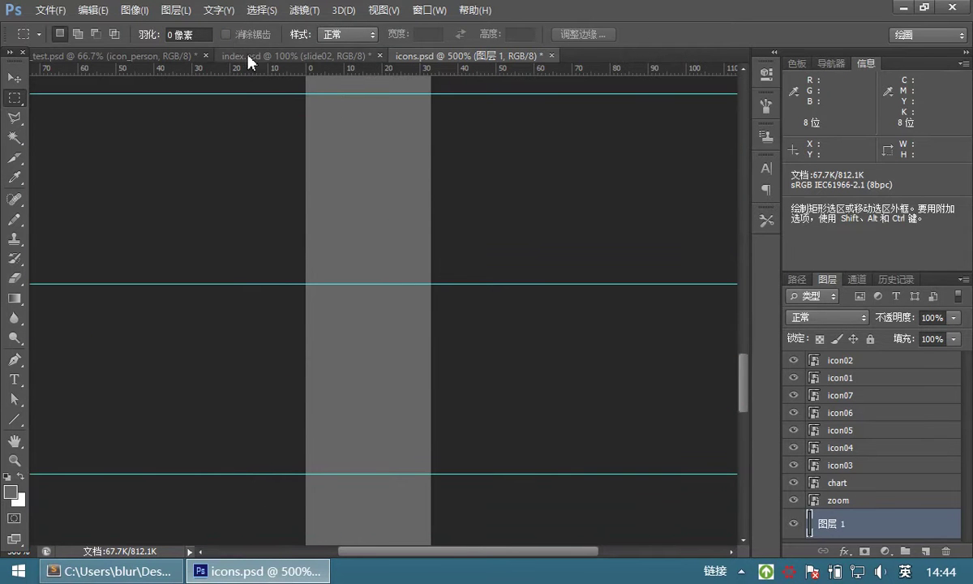
{"action": "left_click", "coordinate": [269, 58]}
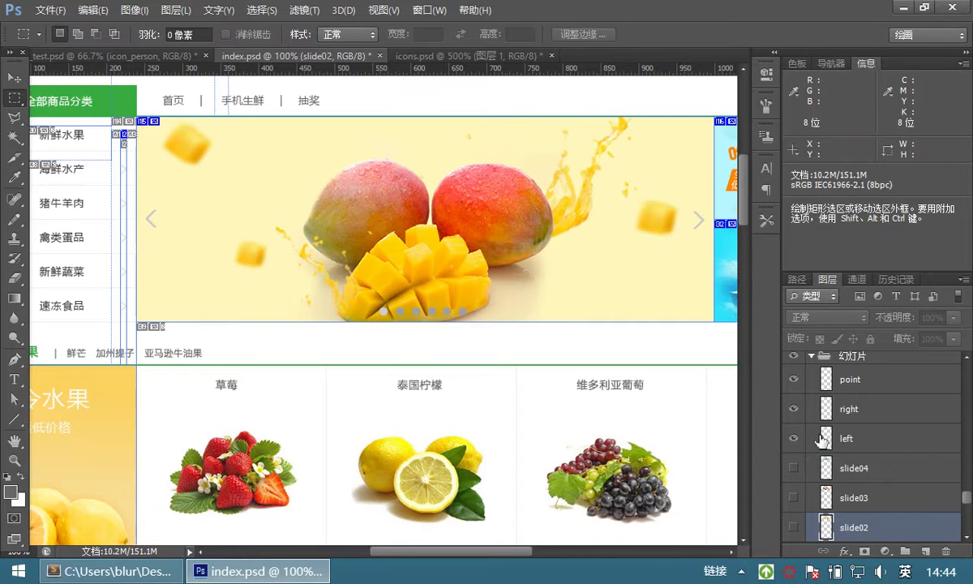
Try to copy a 55 × 66 pixel selection around the banner's left arrow with the 版权 layer active, and clear the selection.
{"action": "left_click_drag", "start_coordinate": [127, 195], "coordinate": [169, 246]}
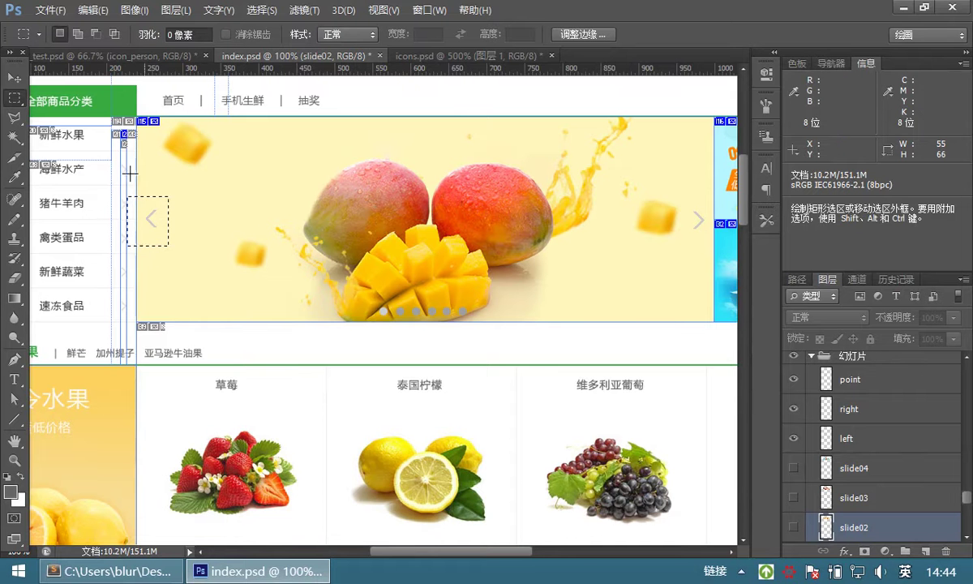
{"action": "left_click", "coordinate": [14, 77]}
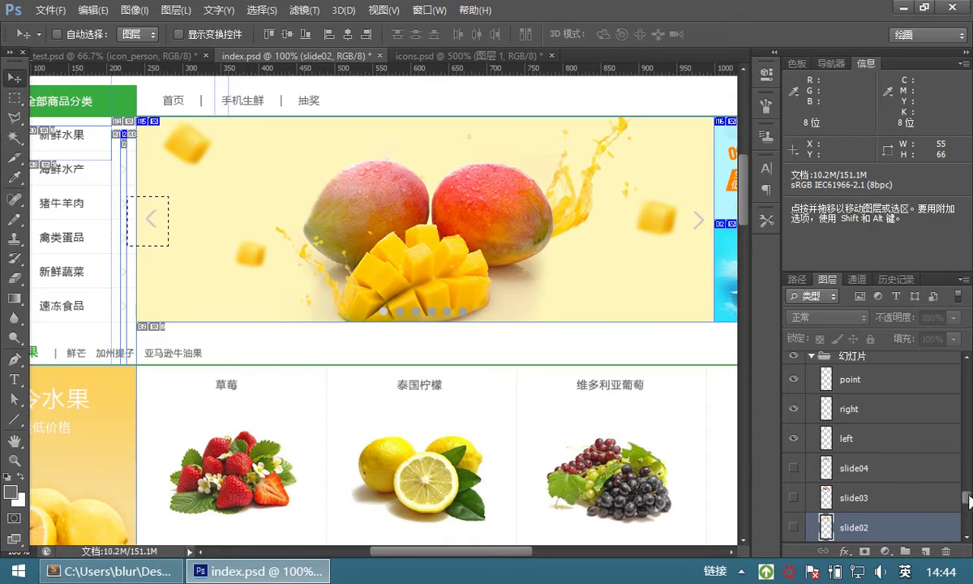
{"action": "left_click_drag", "start_coordinate": [970, 500], "coordinate": [970, 505]}
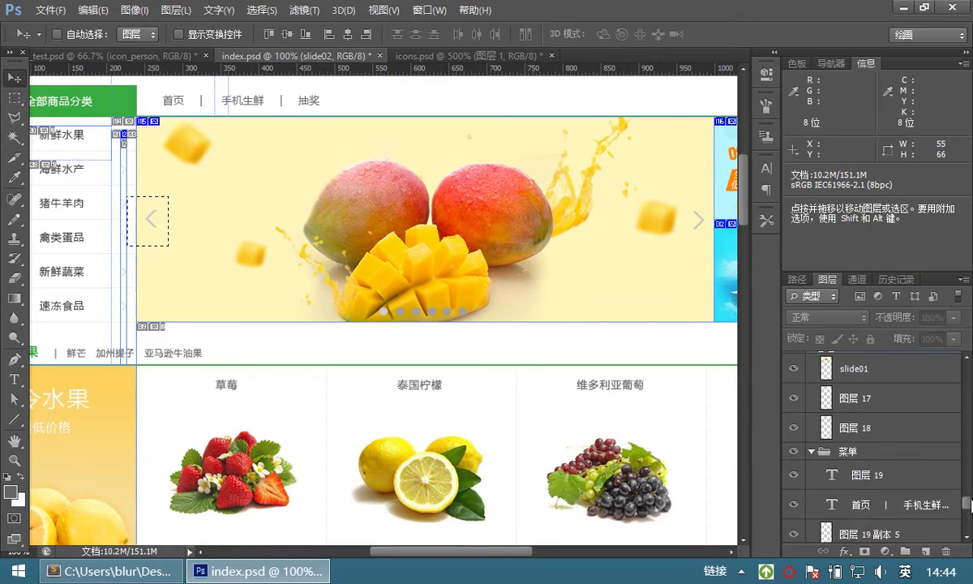
{"action": "scroll", "coordinate": [908, 476], "scroll_direction": "up", "scroll_amount": 15}
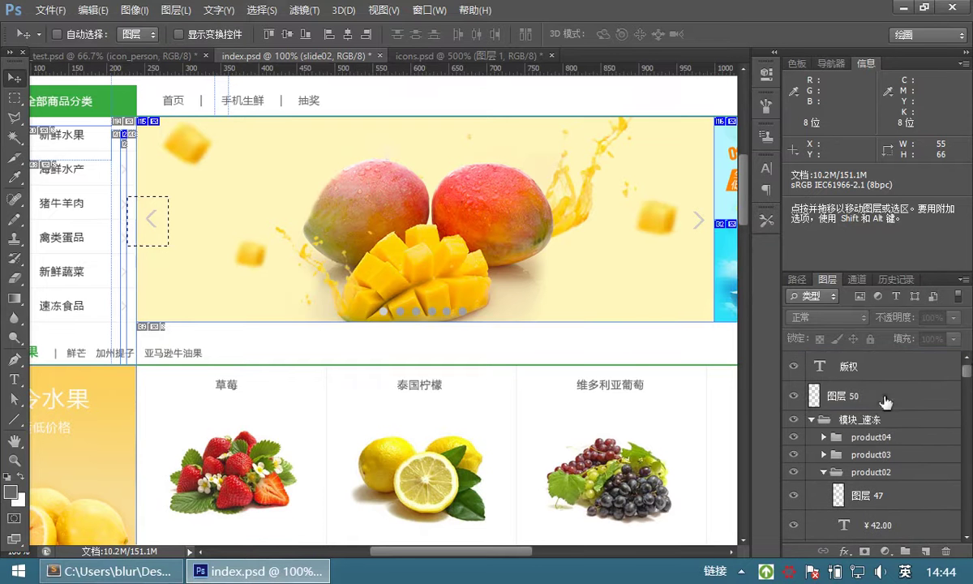
{"action": "left_click", "coordinate": [901, 399]}
{"action": "left_click", "coordinate": [858, 369]}
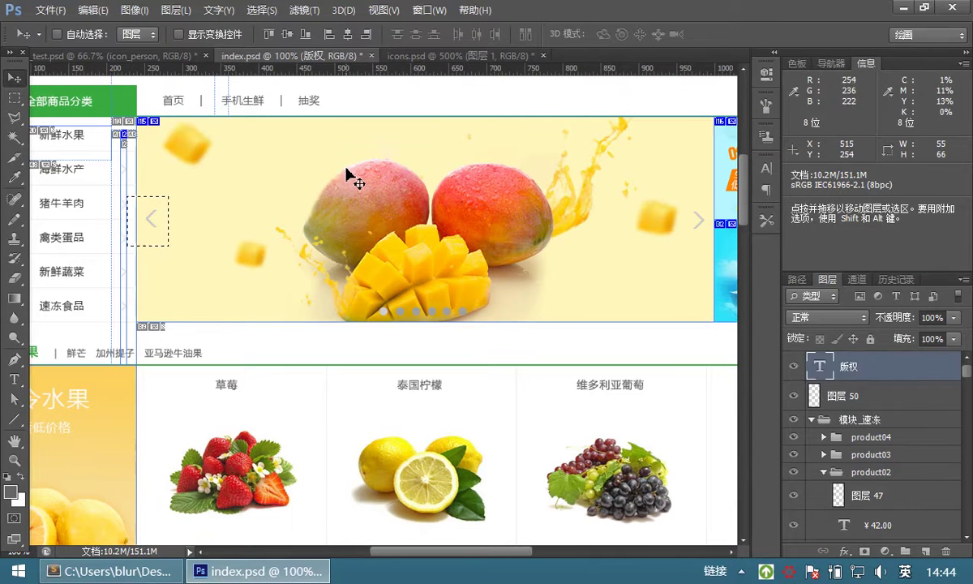
{"action": "key", "text": "ctrl+c"}
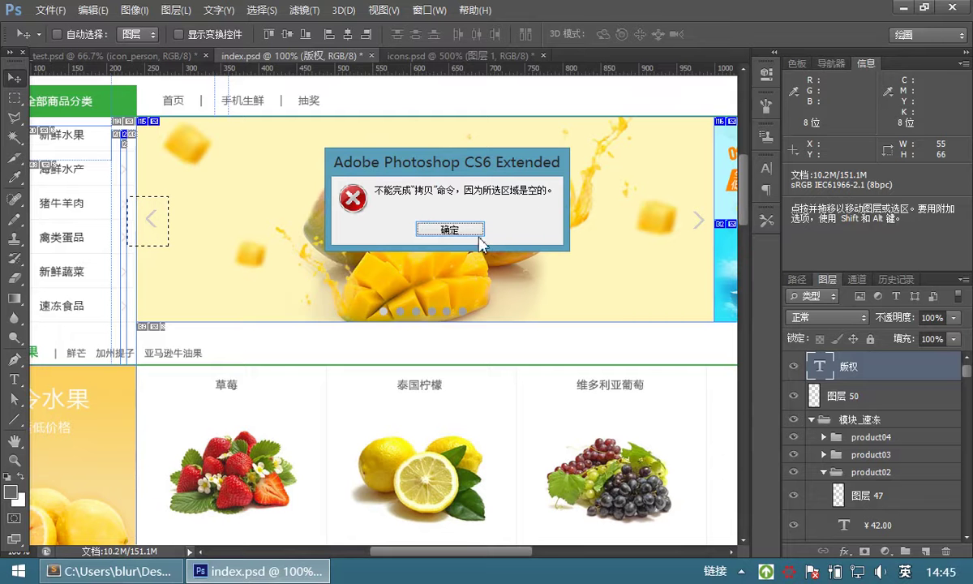
{"action": "left_click", "coordinate": [451, 230]}
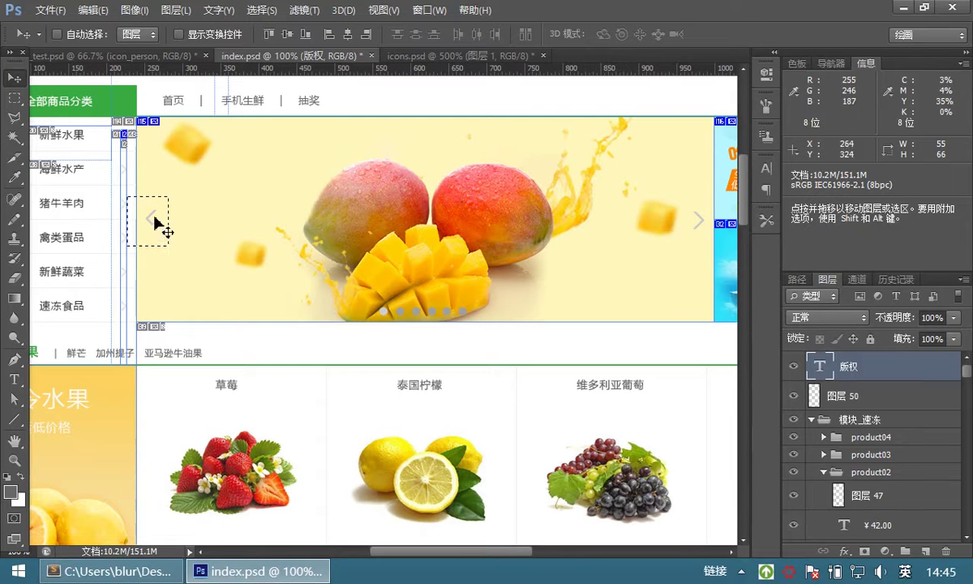
{"action": "key", "text": "ctrl+d"}
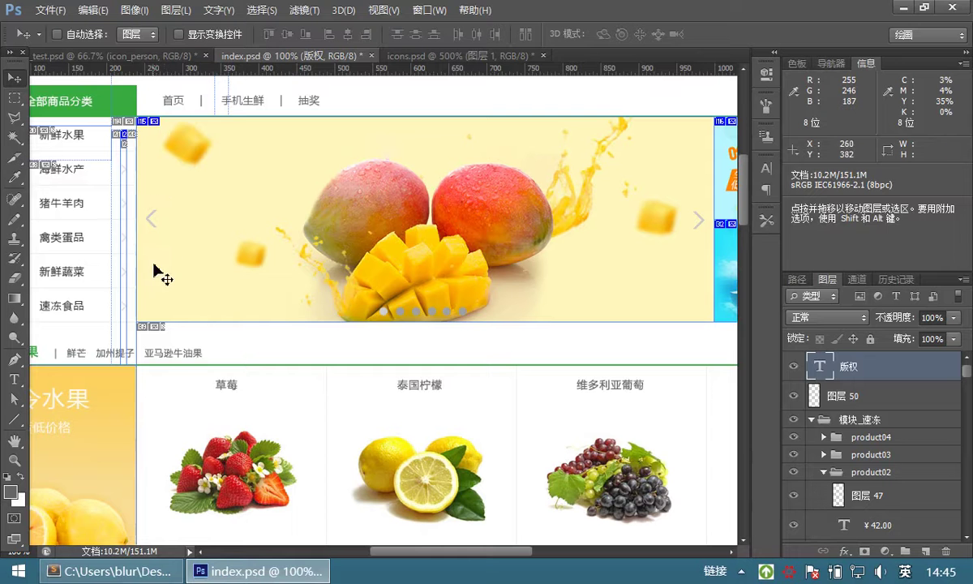
Copy the banner's left arrow from the left layer with a selection of about 63 × 66 pixels and paste it into icons.psd.
{"action": "left_click", "coordinate": [153, 216], "text": "ctrl"}
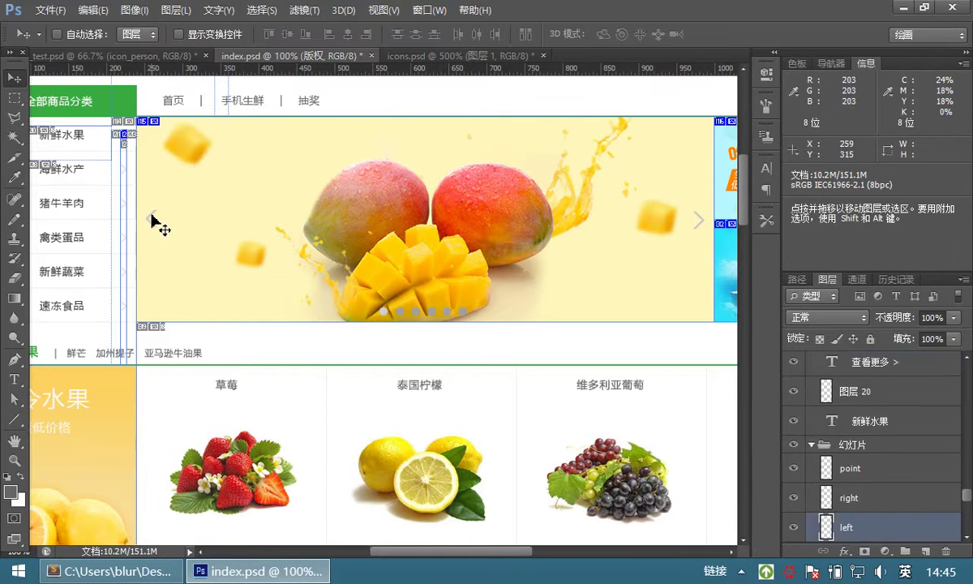
{"action": "scroll", "coordinate": [847, 532], "scroll_direction": "down", "scroll_amount": 2}
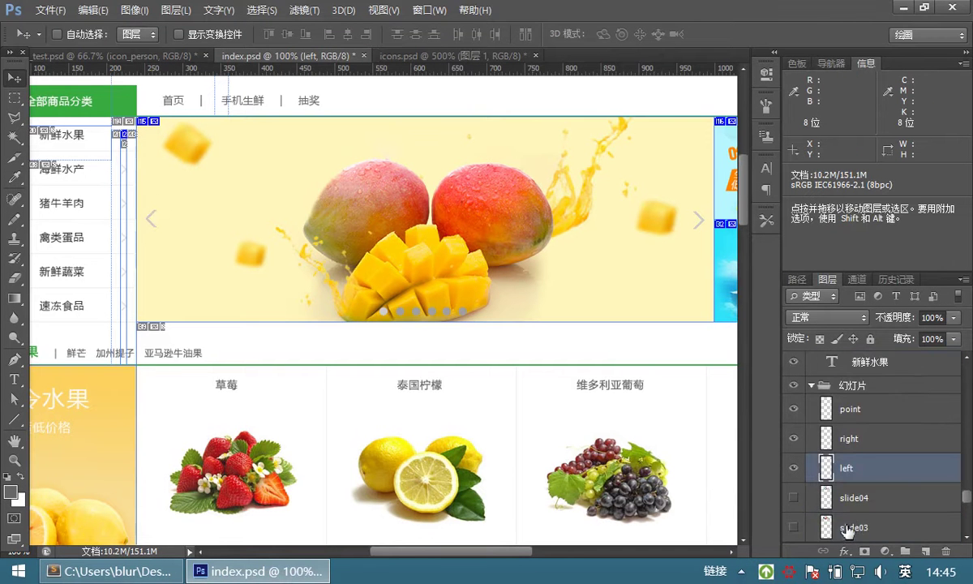
{"action": "left_click", "coordinate": [16, 104]}
{"action": "left_click_drag", "start_coordinate": [127, 196], "coordinate": [175, 247]}
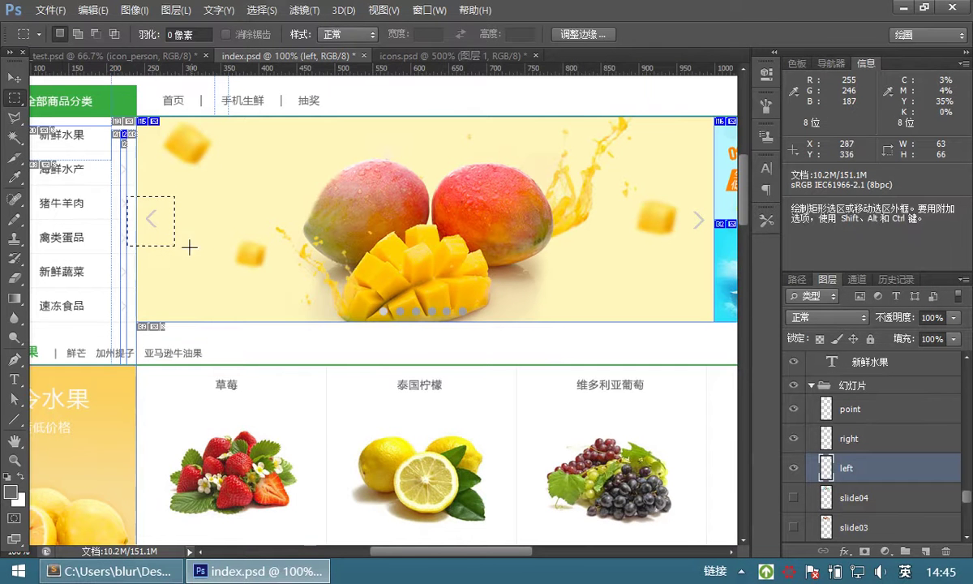
{"action": "left_click", "coordinate": [414, 57]}
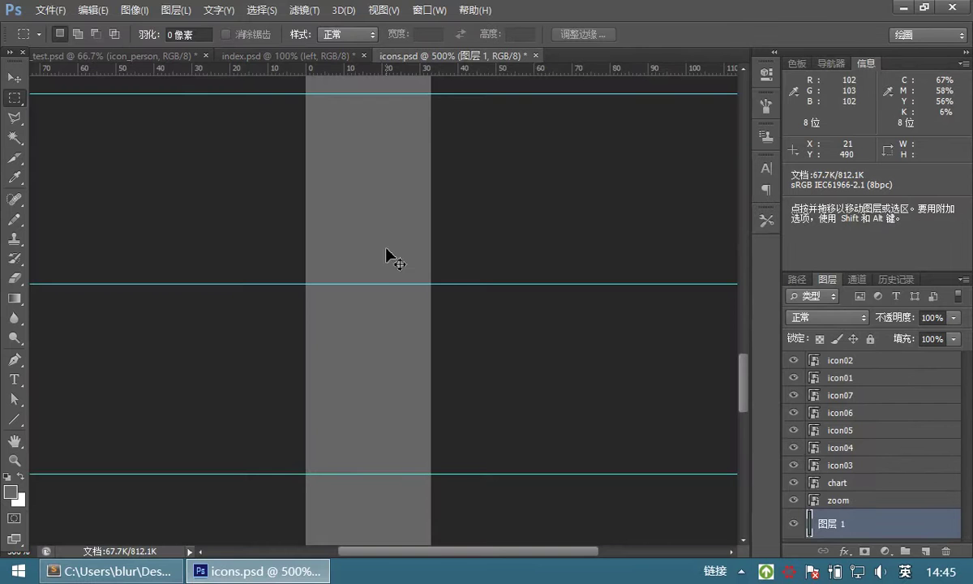
{"action": "key", "text": "ctrl+v"}
{"action": "scroll", "coordinate": [374, 238], "scroll_direction": "up", "scroll_amount": 1}
{"action": "scroll", "coordinate": [373, 238], "scroll_direction": "up", "scroll_amount": 2}
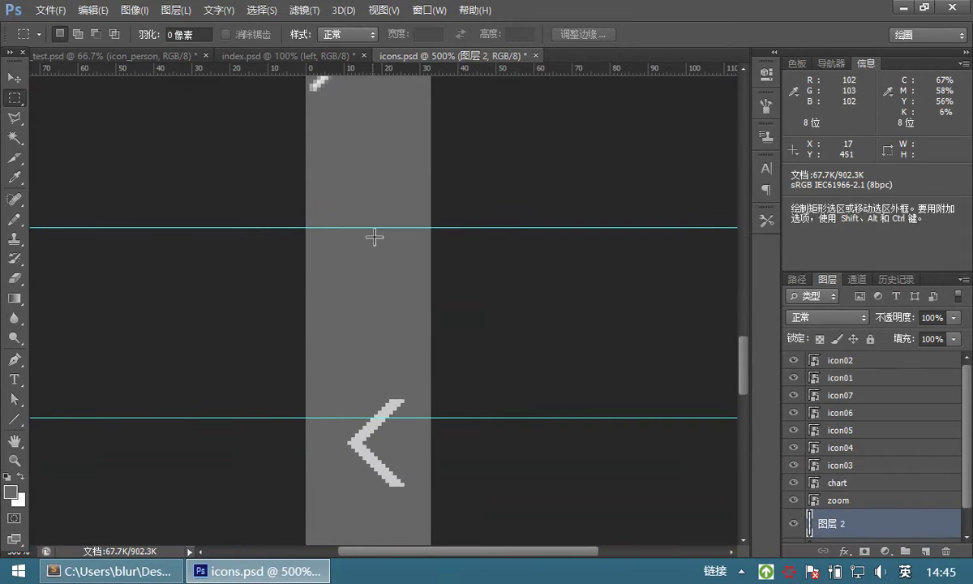
Position the pasted left arrow against the sprite's left edge, its top aligned with the first guide below the small arrow icon.
{"action": "left_click", "coordinate": [15, 78]}
{"action": "left_click_drag", "start_coordinate": [394, 410], "coordinate": [354, 243]}
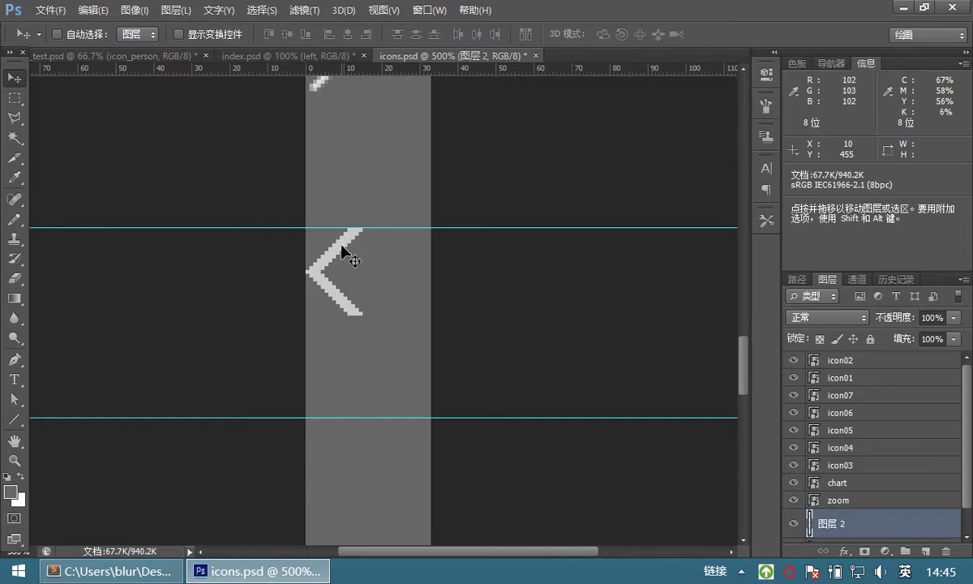
{"action": "mouse_move", "coordinate": [322, 267]}
{"action": "left_mouse_down"}
{"action": "mouse_move", "coordinate": [323, 280]}
{"action": "mouse_move", "coordinate": [323, 258]}
{"action": "left_mouse_up"}
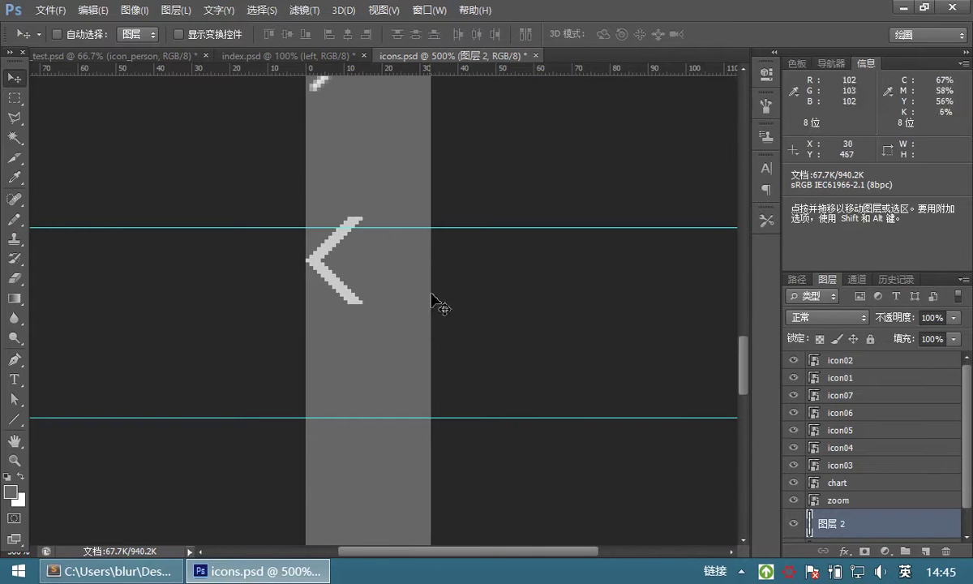
{"action": "key", "text": "Down"}
{"action": "key", "text": "Down"}
{"action": "key", "text": "Down"}
{"action": "scroll", "coordinate": [340, 203], "scroll_direction": "up", "scroll_amount": 3}
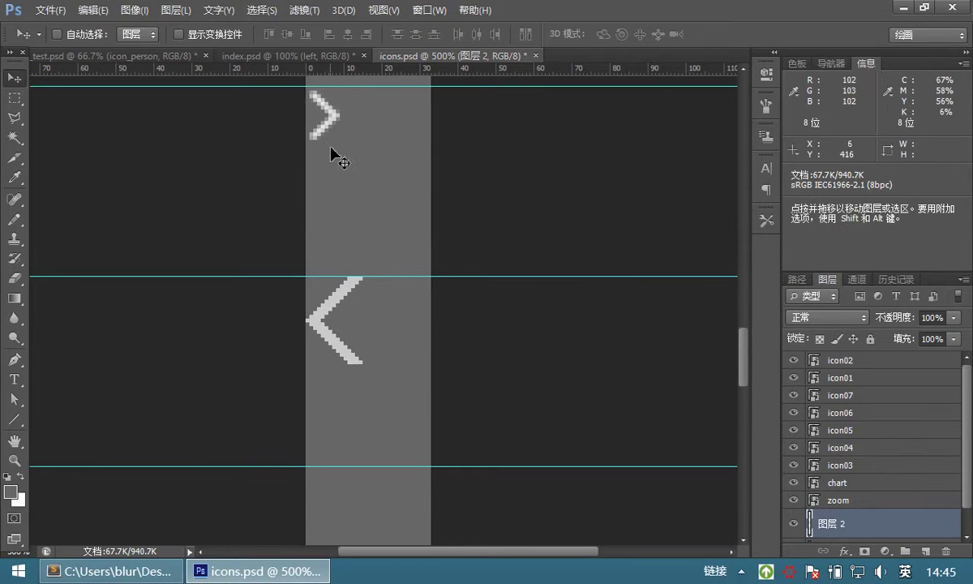
{"action": "scroll", "coordinate": [325, 141], "scroll_direction": "up", "scroll_amount": 3}
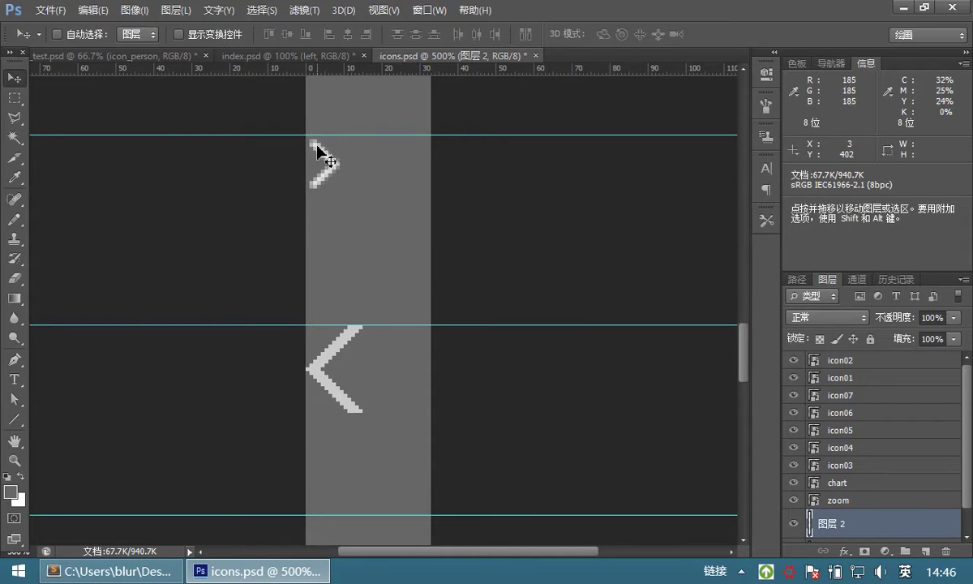
{"action": "scroll", "coordinate": [387, 261], "scroll_direction": "down", "scroll_amount": 4}
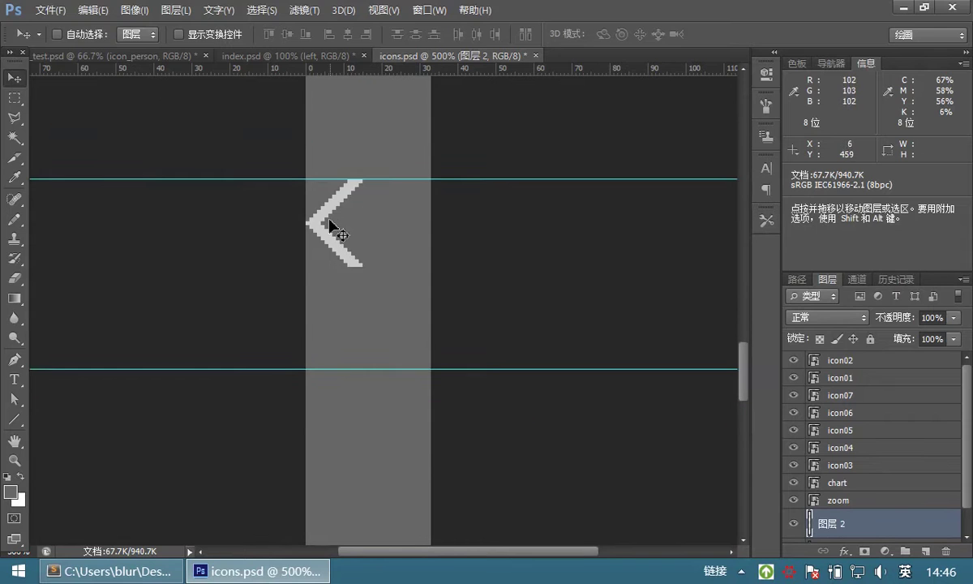
{"action": "scroll", "coordinate": [372, 256], "scroll_direction": "down", "scroll_amount": 1}
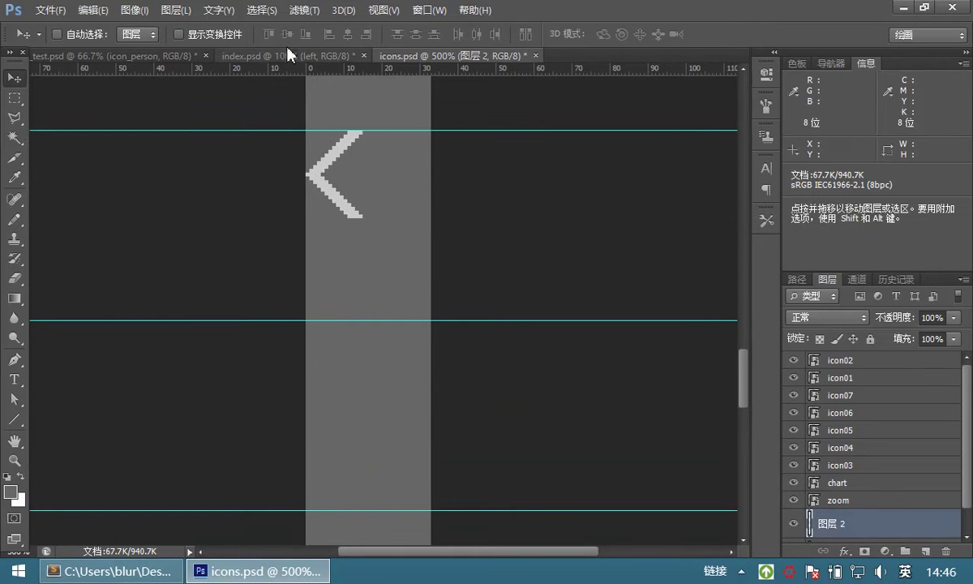
Copy the banner's right arrow from the right layer in index.psd with a selection of about 46 × 66 pixels and paste it into icons.psd.
{"action": "left_click", "coordinate": [261, 54]}
{"action": "key", "text": "ctrl+d"}
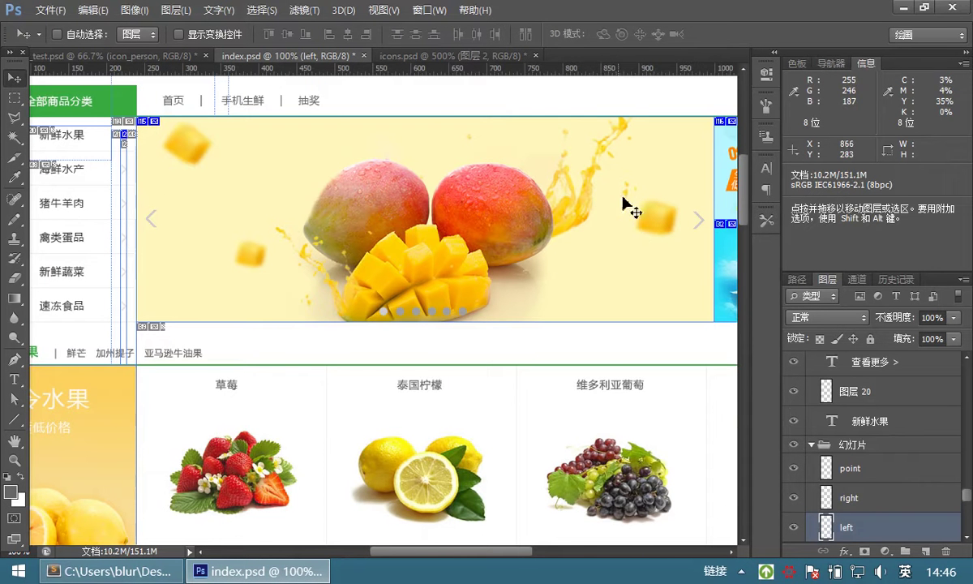
{"action": "left_click", "coordinate": [703, 220], "text": "ctrl"}
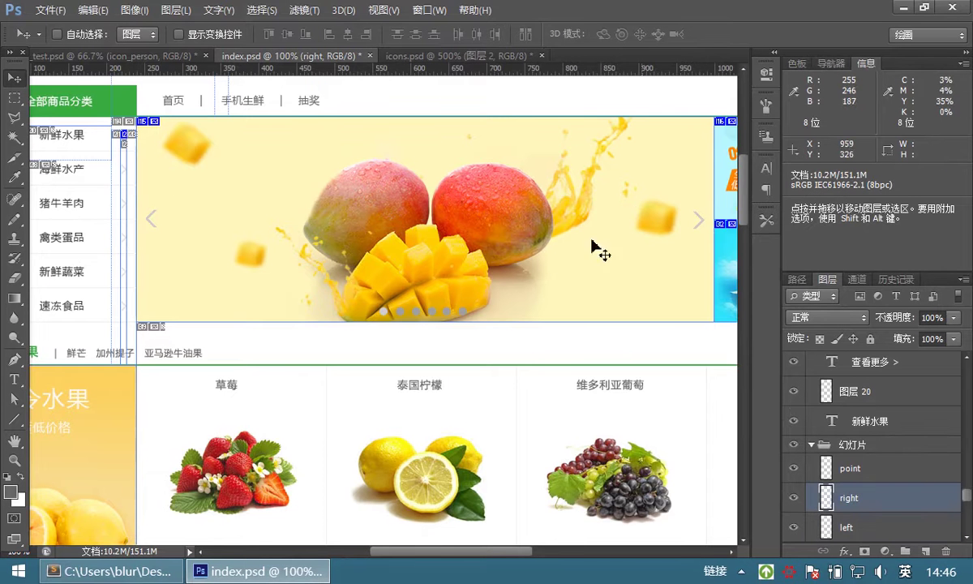
{"action": "left_click", "coordinate": [14, 97]}
{"action": "left_click_drag", "start_coordinate": [680, 196], "coordinate": [714, 247]}
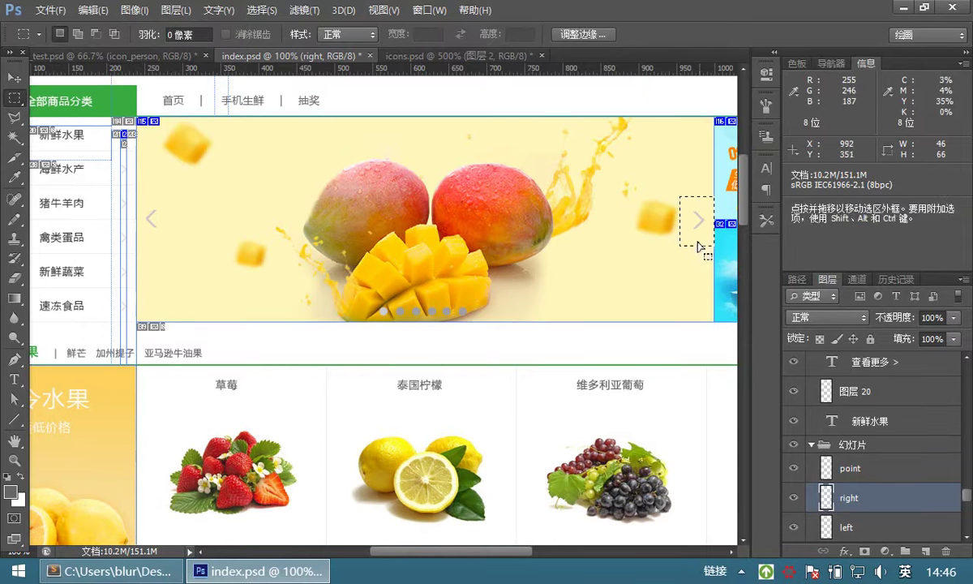
{"action": "left_click", "coordinate": [421, 59]}
{"action": "key", "text": "ctrl+v"}
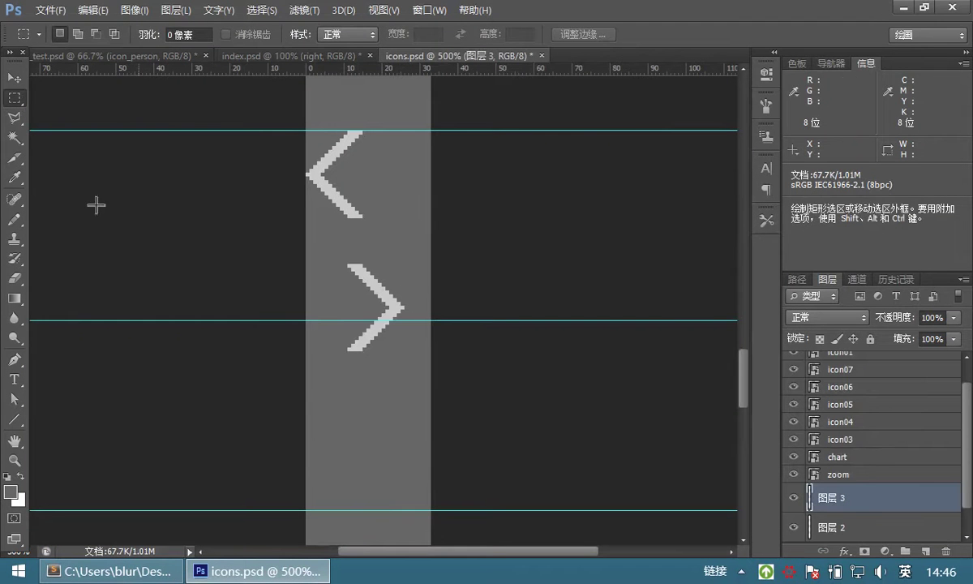
Position the pasted right arrow against the sprite's left edge, directly below the next guide under the left arrow.
{"action": "left_click", "coordinate": [15, 78]}
{"action": "left_click_drag", "start_coordinate": [371, 283], "coordinate": [330, 337]}
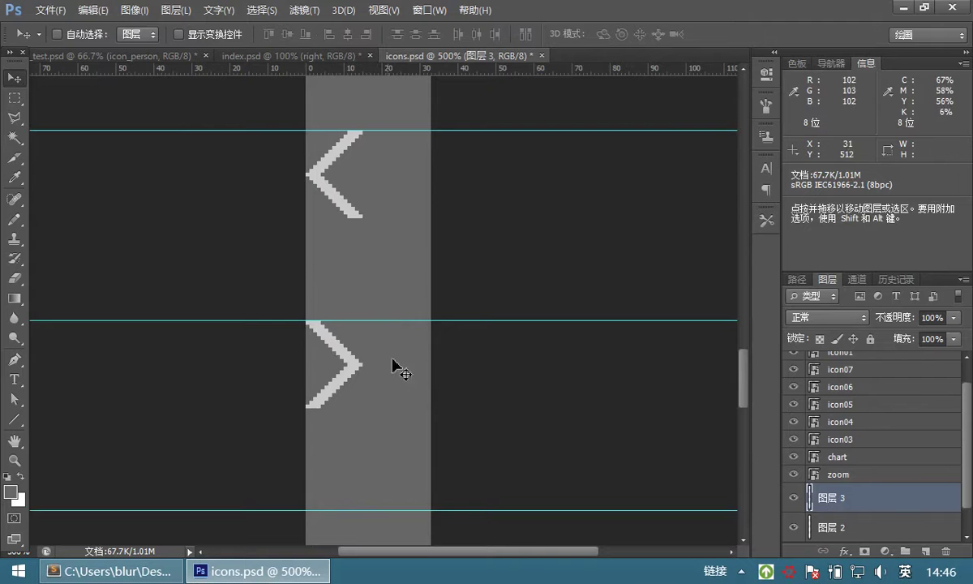
{"action": "scroll", "coordinate": [386, 369], "scroll_direction": "down", "scroll_amount": 3}
Select the 33 × 550 pixel area from the sprite's top to the lowest guide and crop the canvas to it.
{"action": "double_click", "coordinate": [14, 460]}
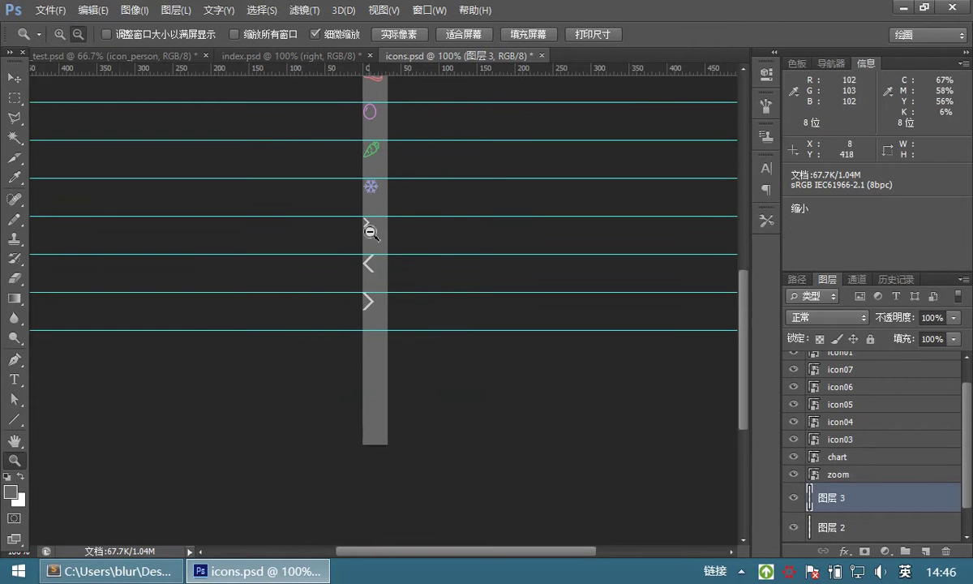
{"action": "left_click", "coordinate": [374, 234], "text": "alt"}
{"action": "left_click", "coordinate": [15, 97]}
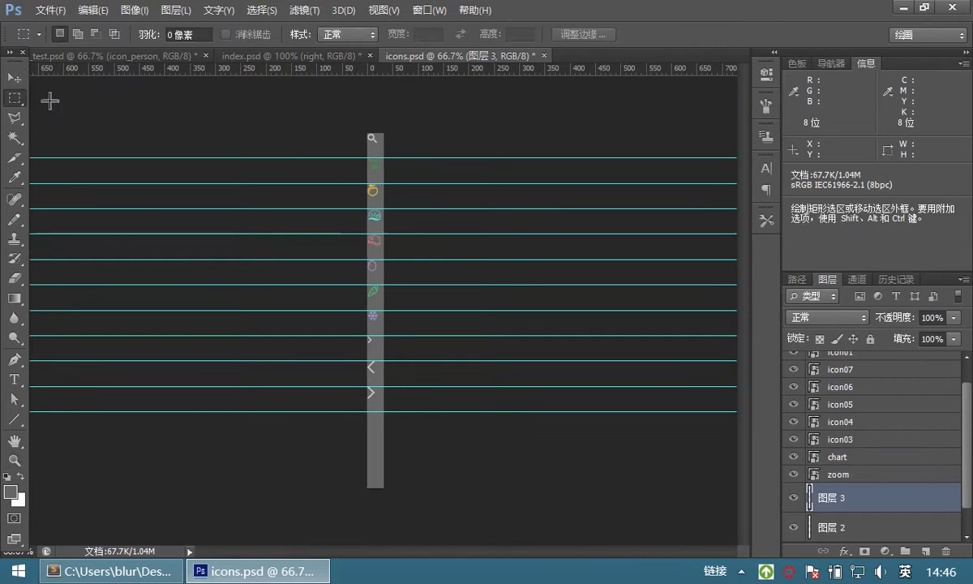
{"action": "left_click_drag", "start_coordinate": [390, 114], "coordinate": [408, 412]}
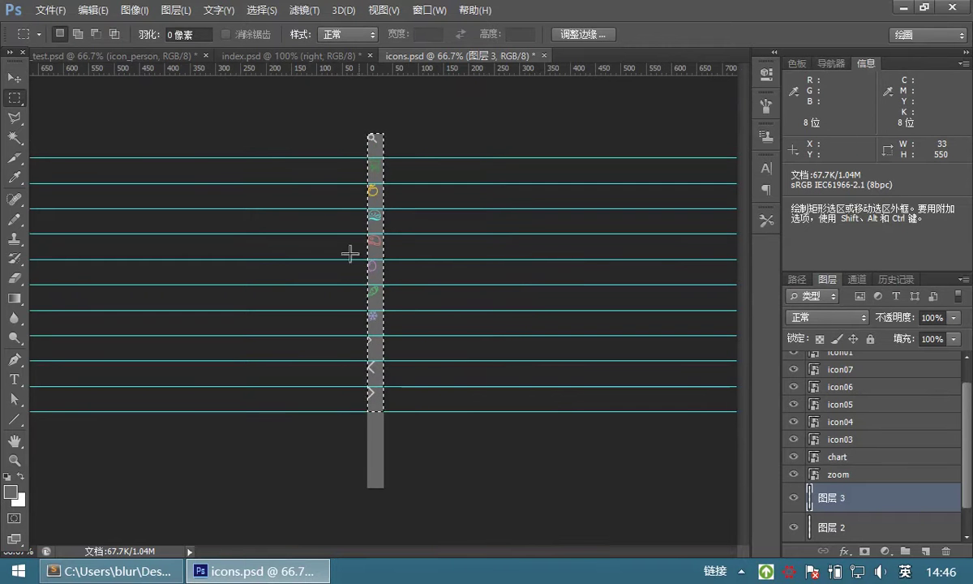
{"action": "left_click", "coordinate": [93, 9]}
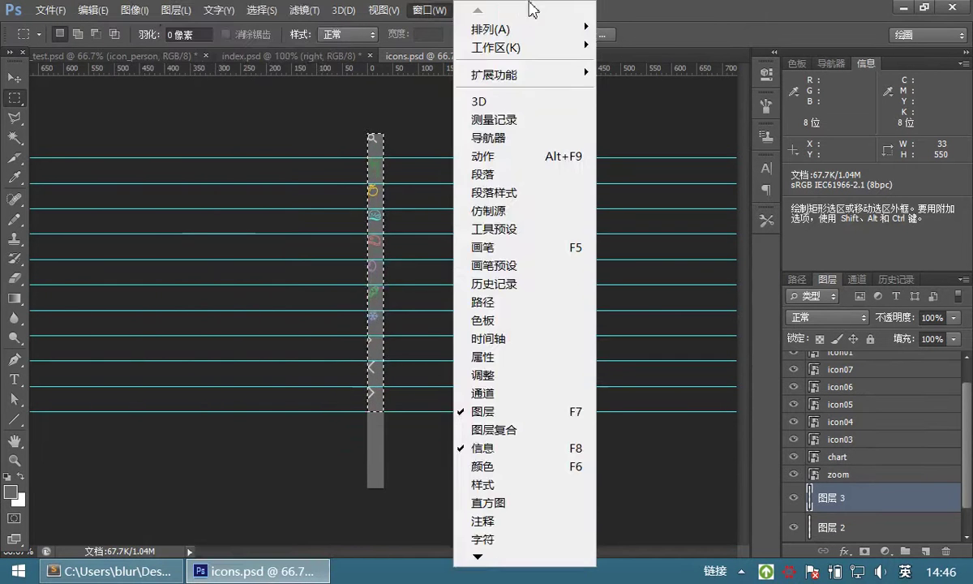
{"action": "mouse_move", "coordinate": [157, 15]}
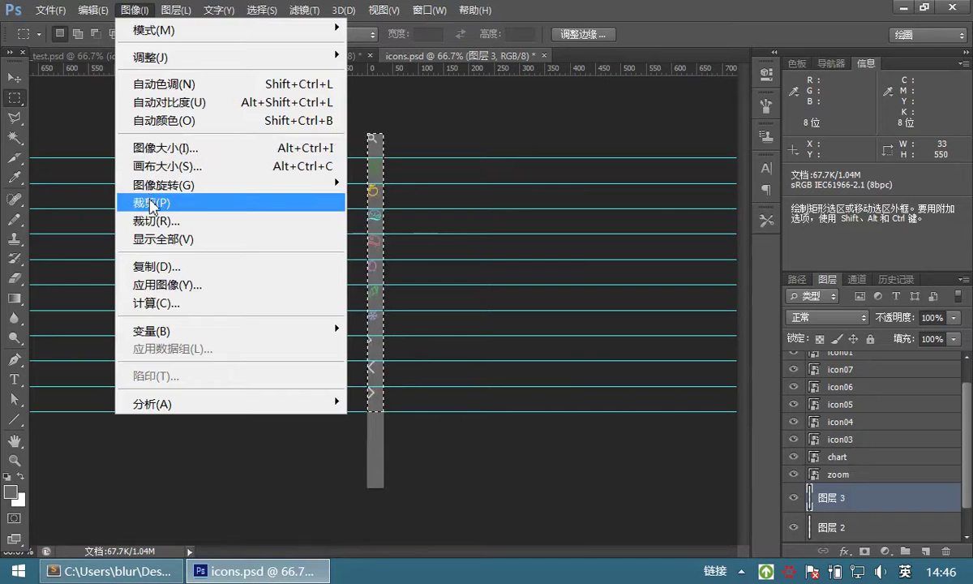
{"action": "left_click", "coordinate": [153, 194]}
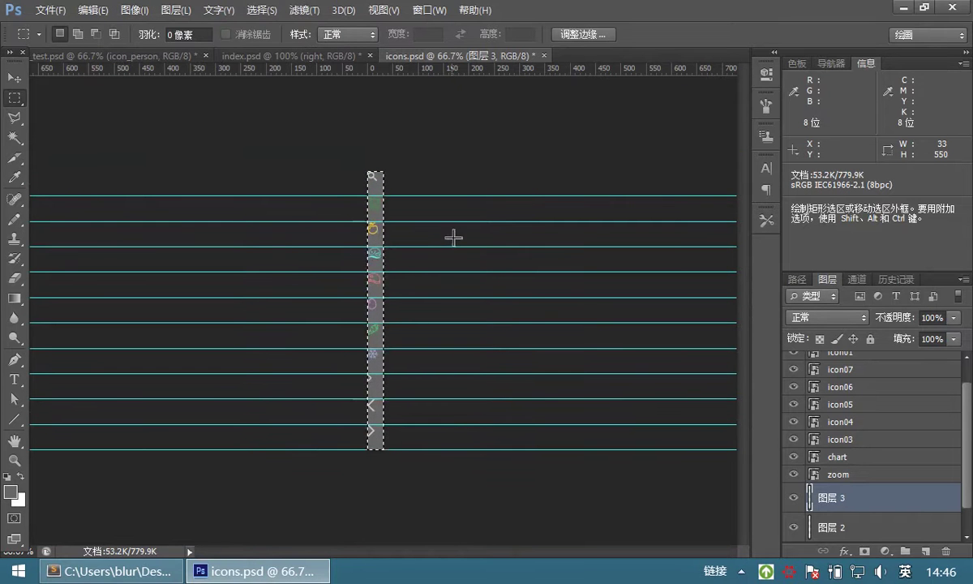
Clear the selection and hide the grey background layer 图层 1 so the sprite's background is transparent.
{"action": "key", "text": "ctrl+d"}
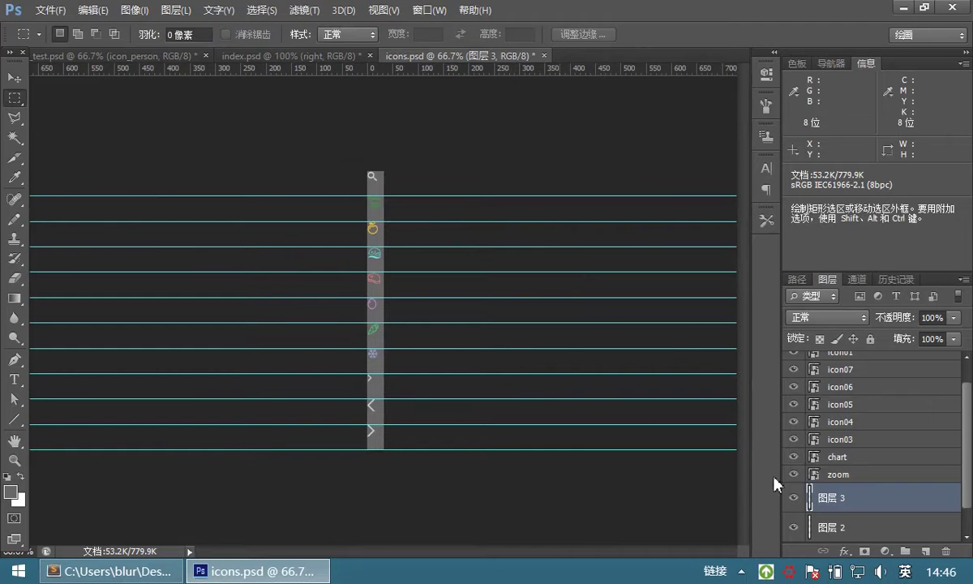
{"action": "scroll", "coordinate": [794, 531], "scroll_direction": "down", "scroll_amount": 1}
{"action": "left_click", "coordinate": [794, 527]}
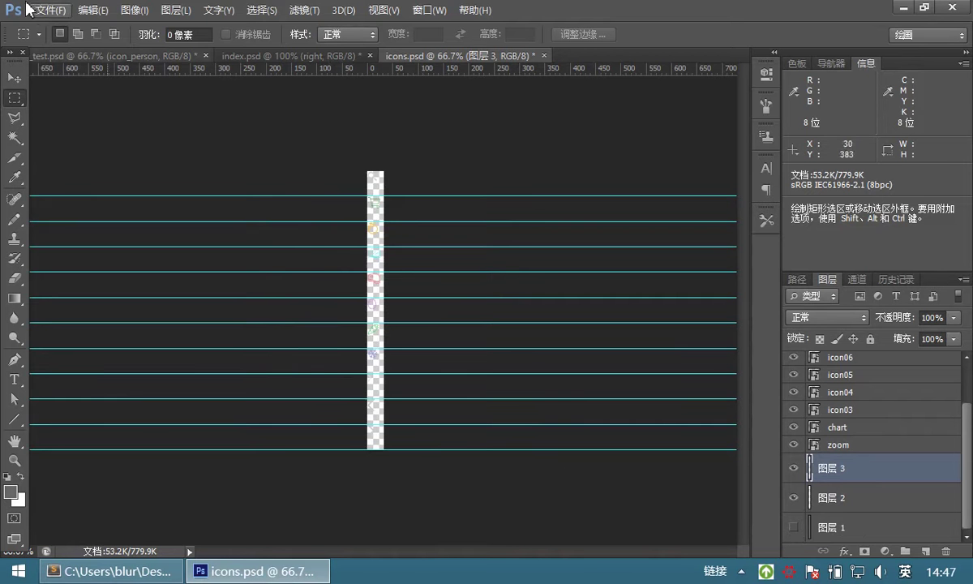
Export the sprite for the web as a transparent PNG-24, replacing icons.png in the images folder.
{"action": "left_click", "coordinate": [50, 10]}
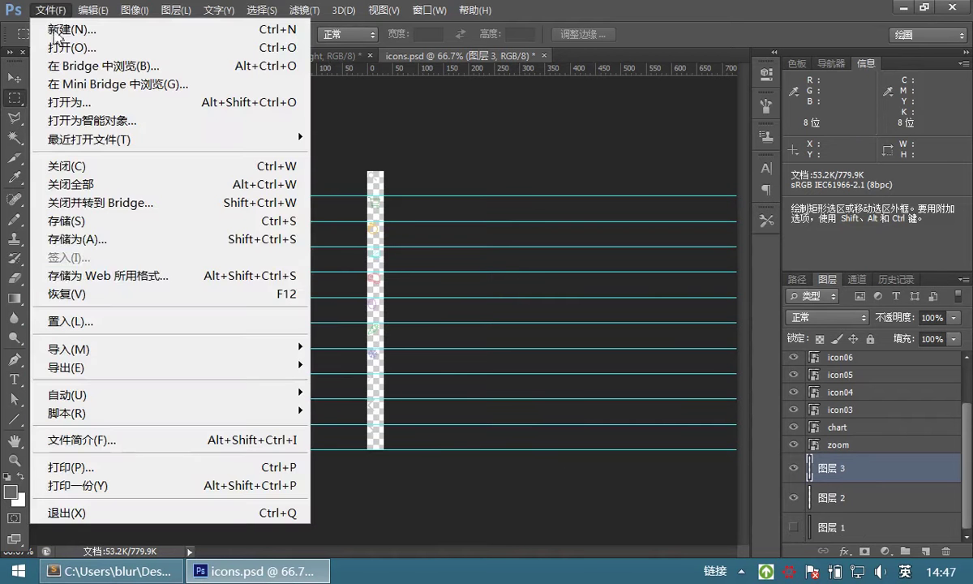
{"action": "left_click", "coordinate": [108, 277]}
{"action": "left_click_drag", "start_coordinate": [280, 22], "coordinate": [635, 27]}
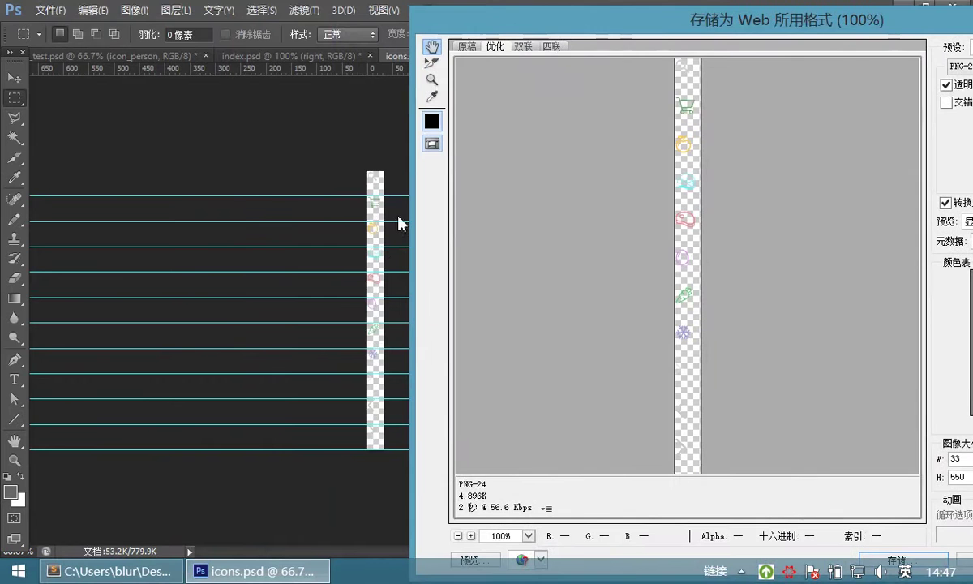
{"action": "left_click_drag", "start_coordinate": [550, 24], "coordinate": [216, 23]}
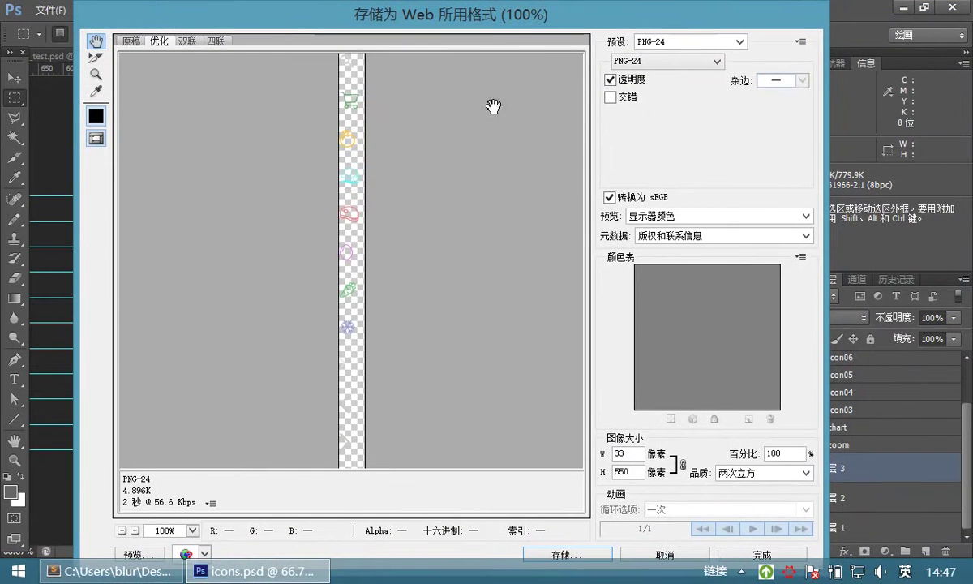
{"action": "left_click_drag", "start_coordinate": [316, 22], "coordinate": [277, 23]}
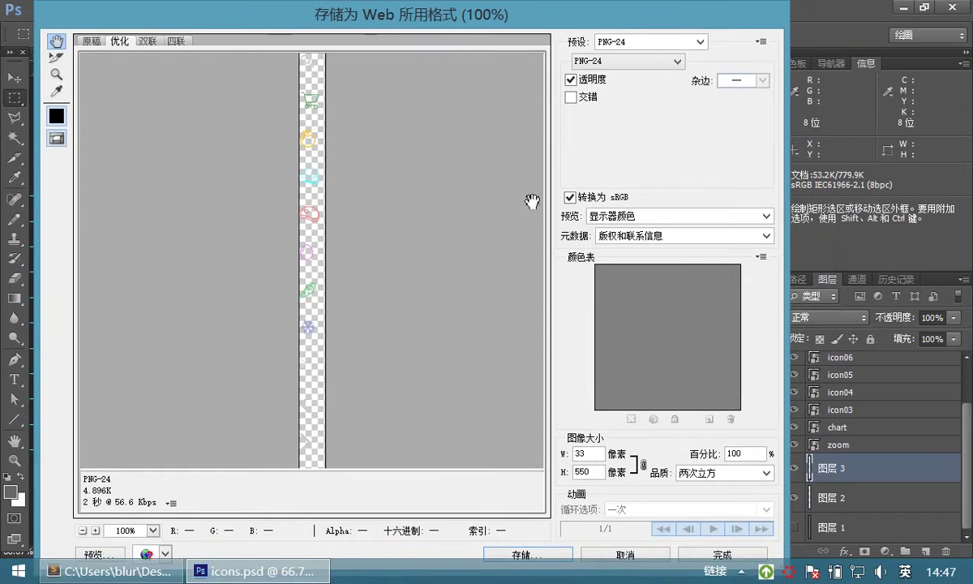
{"action": "left_click", "coordinate": [523, 554]}
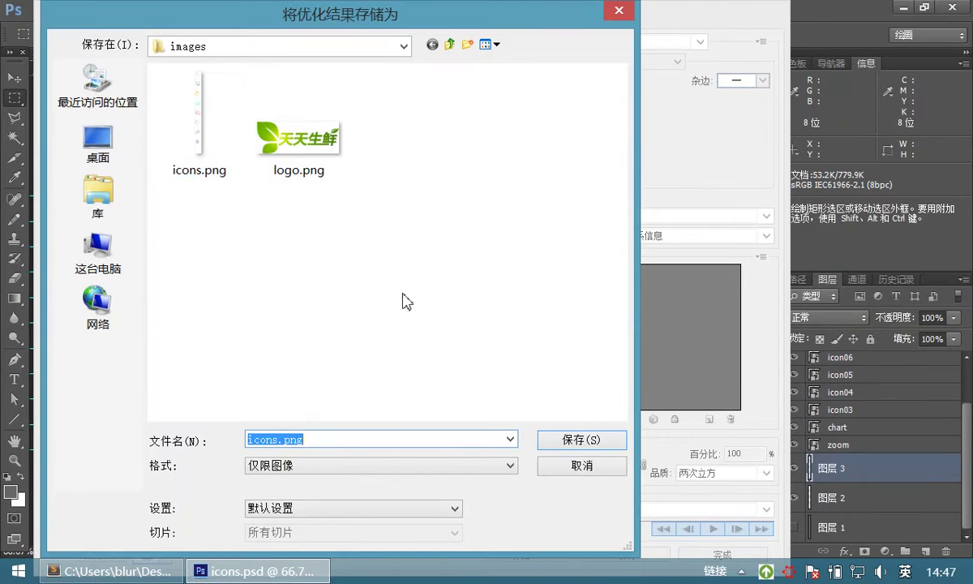
{"action": "left_click", "coordinate": [285, 440]}
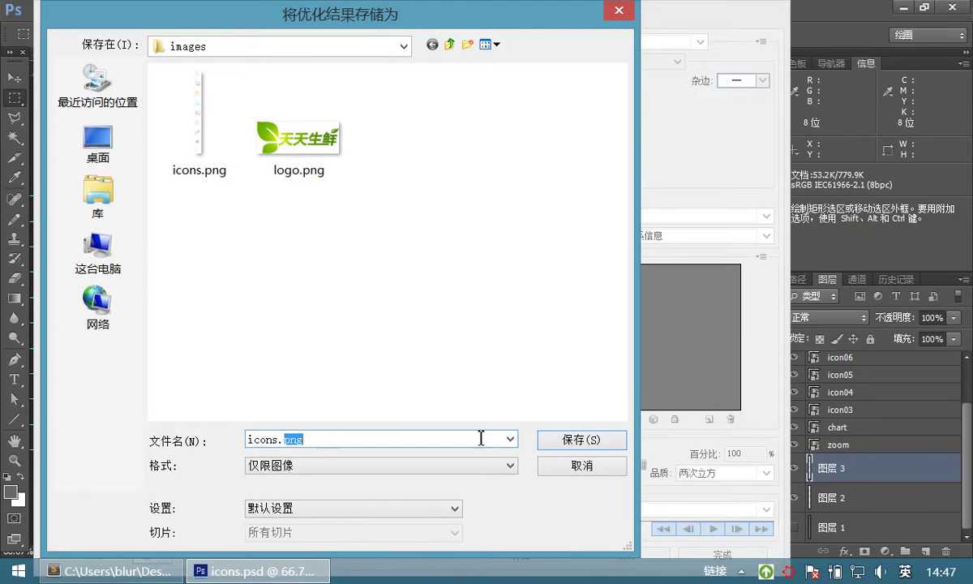
{"action": "left_click", "coordinate": [572, 445]}
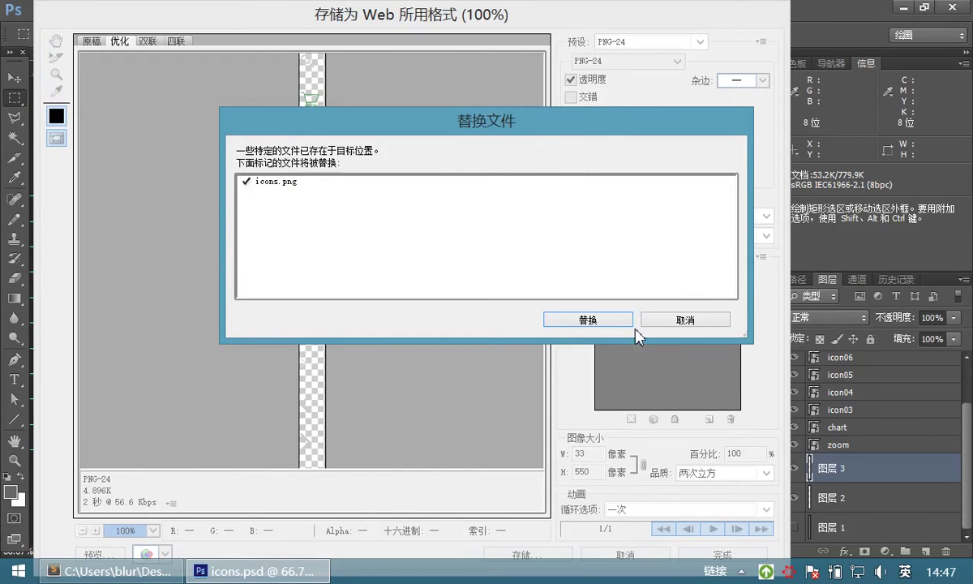
{"action": "left_click", "coordinate": [588, 320]}
{"action": "left_click", "coordinate": [525, 243]}
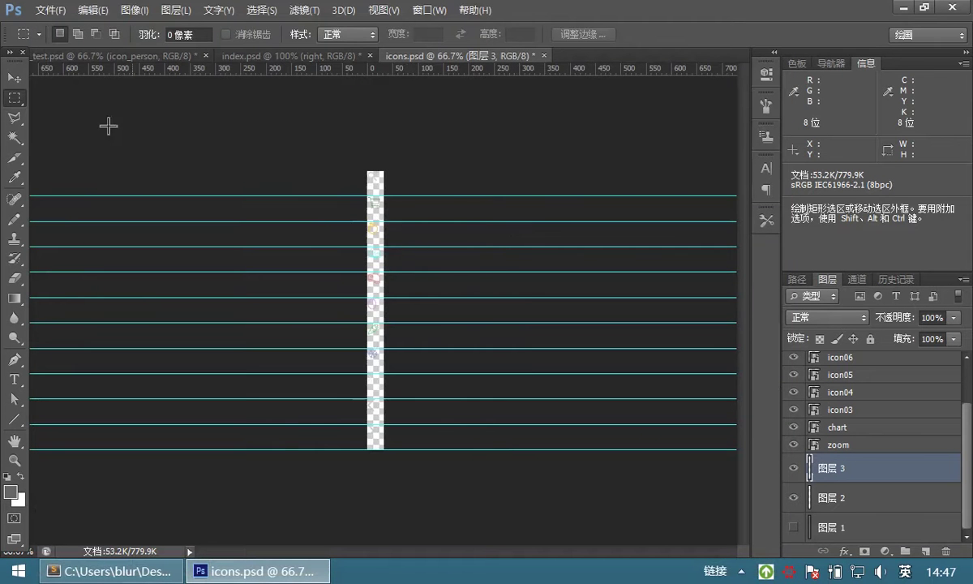
{"action": "left_click", "coordinate": [14, 77]}
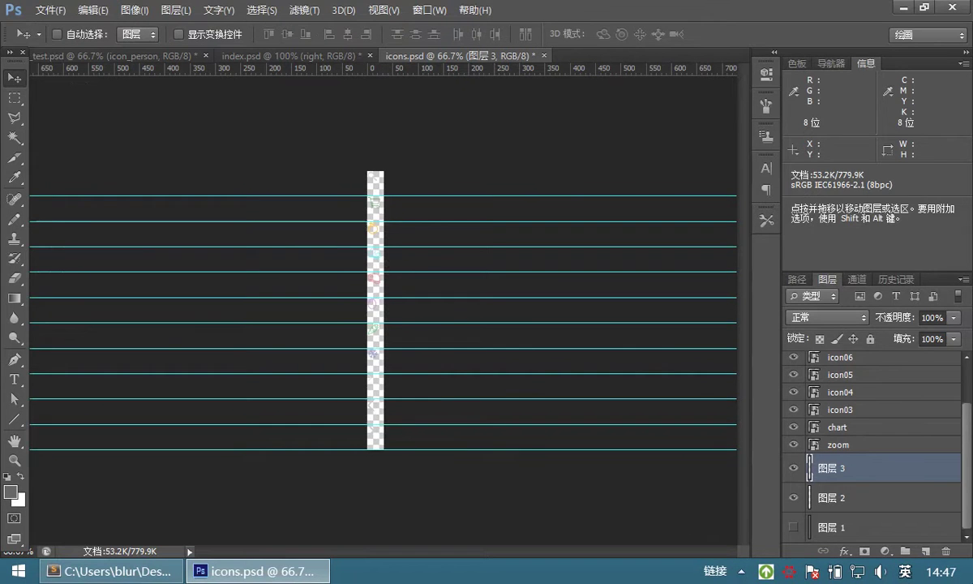
Switch to the desktop and open the images folder within web in the 前端06天课件 folder.
{"action": "left_click", "coordinate": [972, 583]}
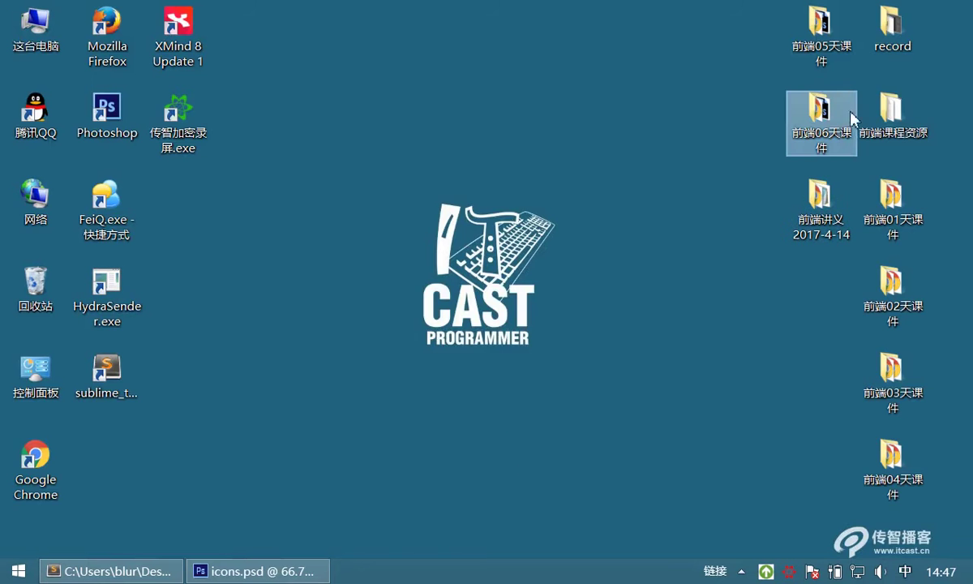
{"action": "double_click", "coordinate": [829, 115]}
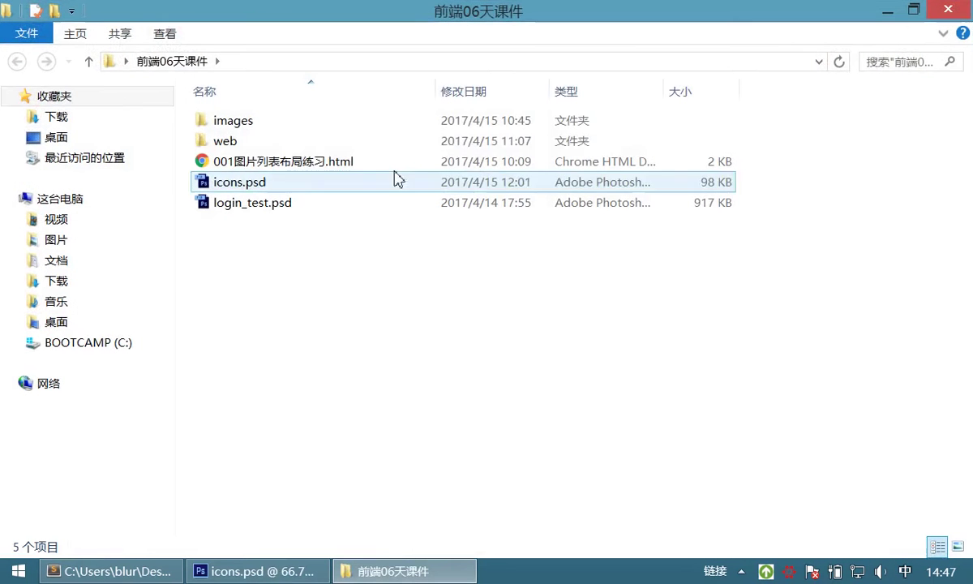
{"action": "left_click", "coordinate": [240, 149]}
{"action": "double_click", "coordinate": [241, 149]}
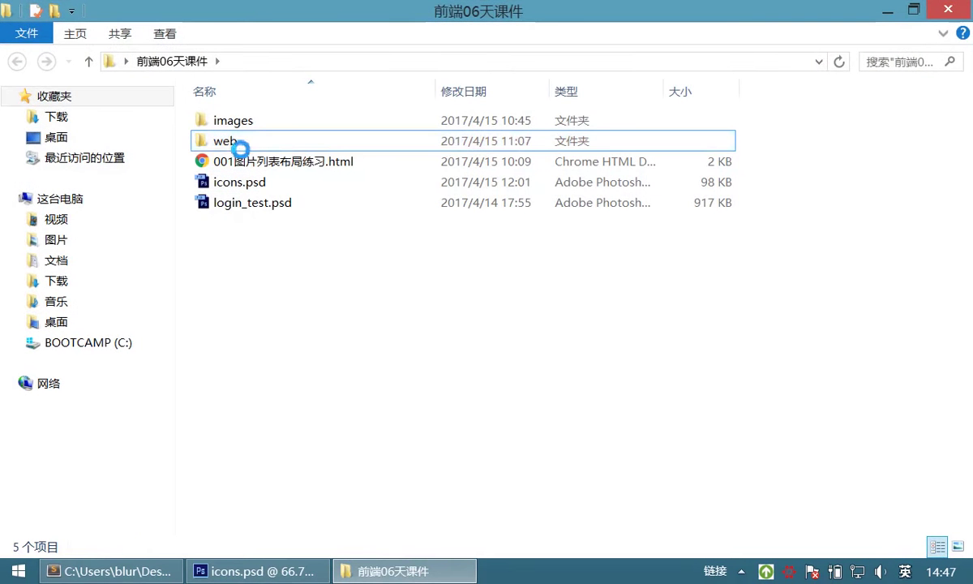
{"action": "left_click", "coordinate": [239, 148]}
{"action": "double_click", "coordinate": [237, 148]}
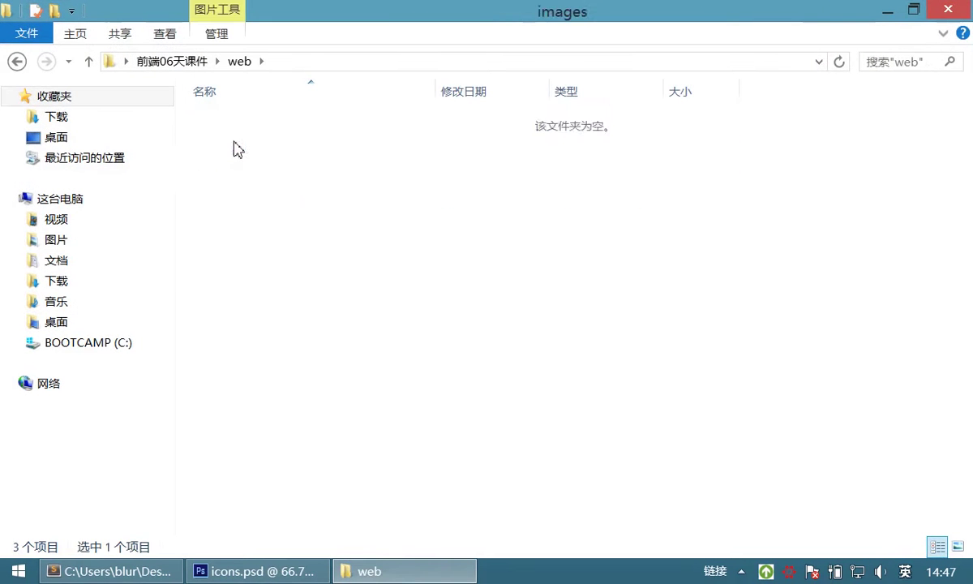
Display the files in the images folder as large icons to review the exported pictures.
{"action": "left_click", "coordinate": [164, 35]}
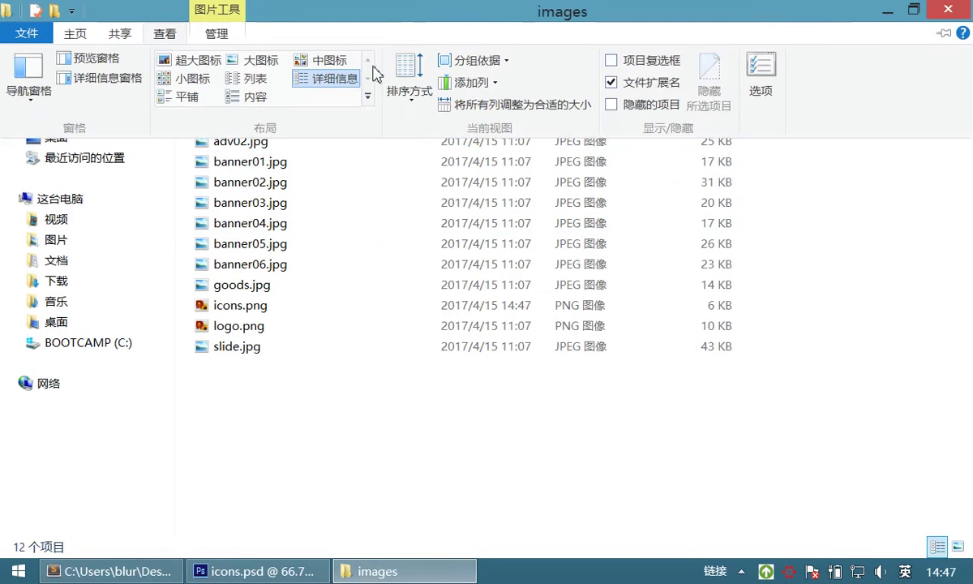
{"action": "left_click", "coordinate": [260, 60]}
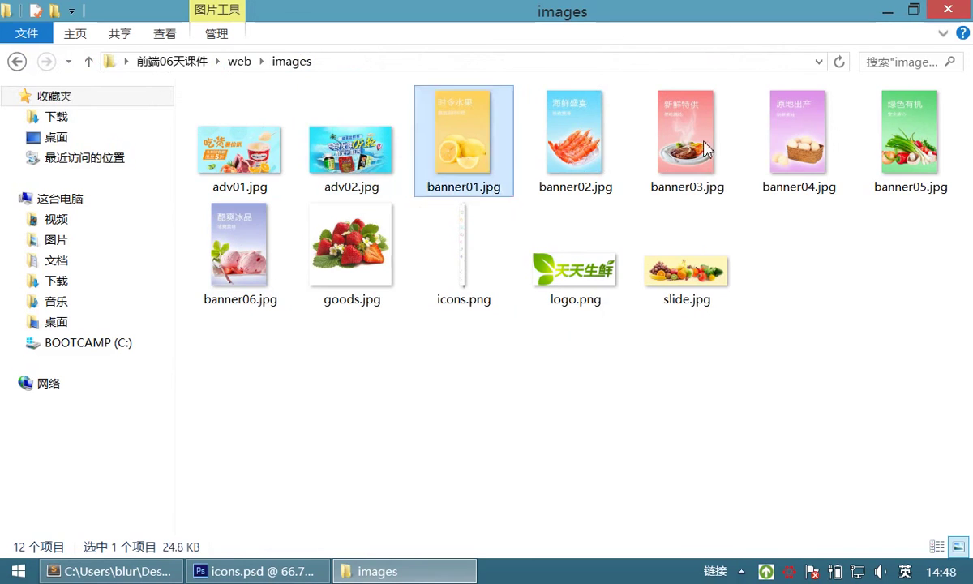
{"action": "left_click", "coordinate": [581, 385]}
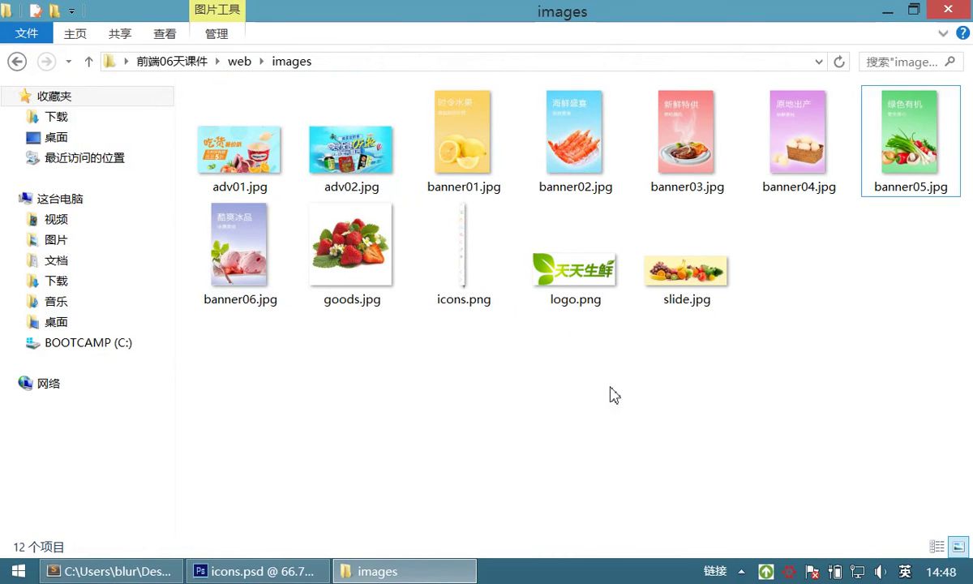